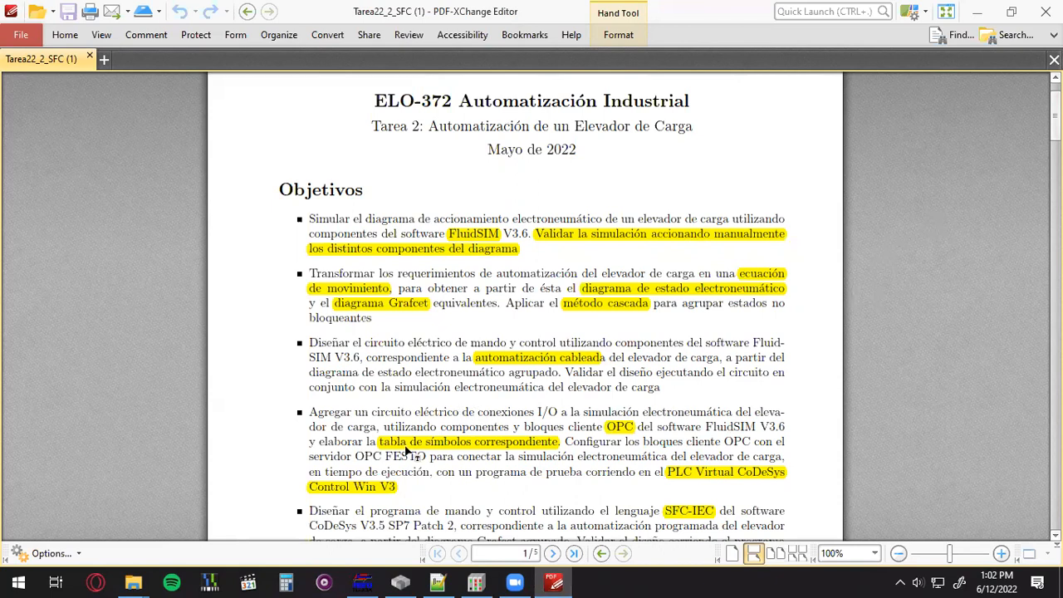
- Switch to FluidSIM and set the drawing size of the componentes circuit to DIN A0: 841 x 1188 mm
left_click(363, 582)
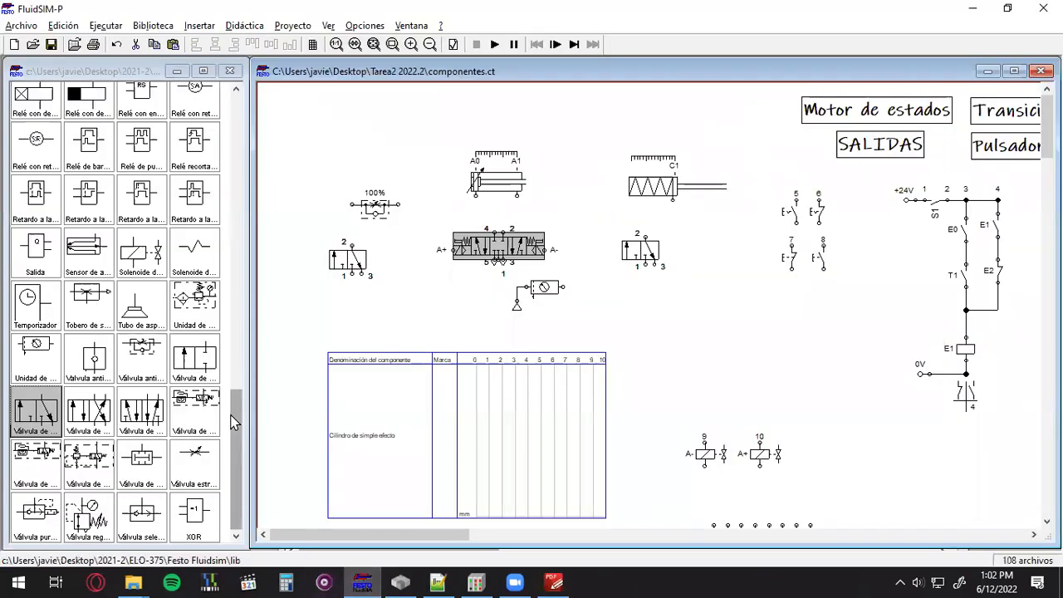
left_click_drag(297, 123, 939, 496)
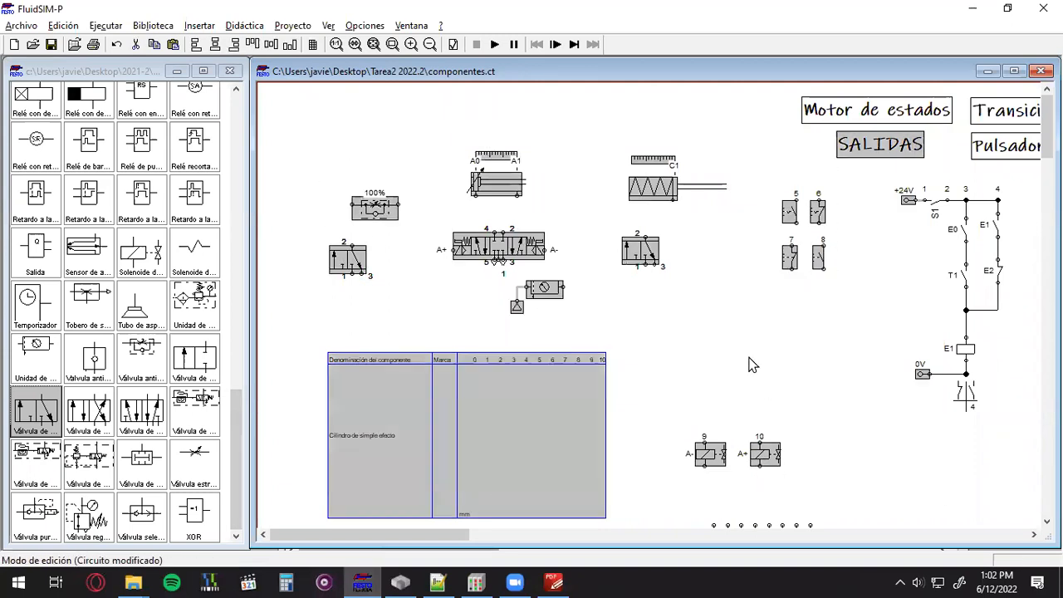
left_click(750, 365)
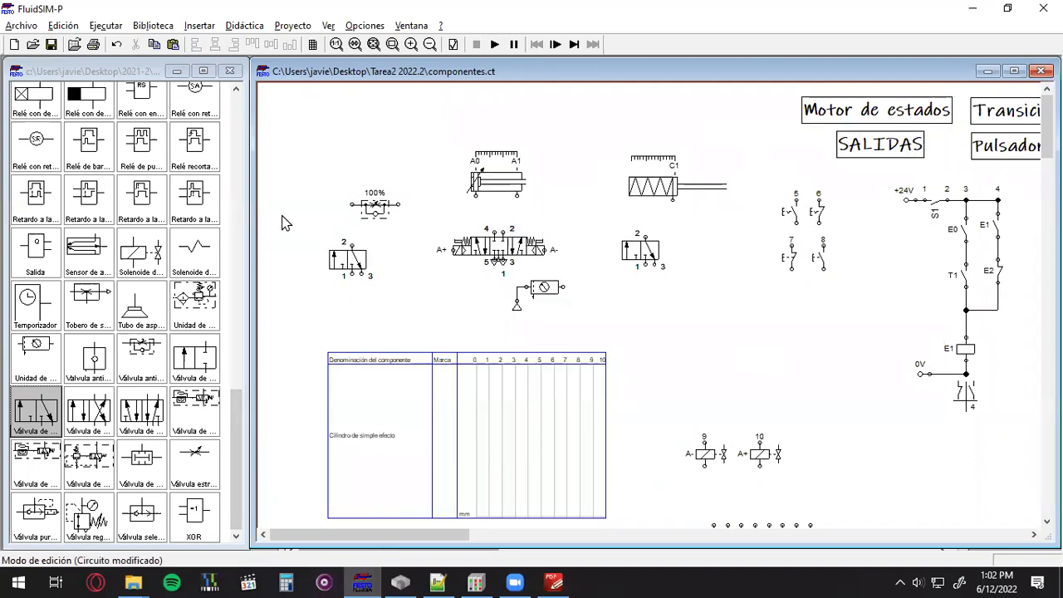
left_click(25, 26)
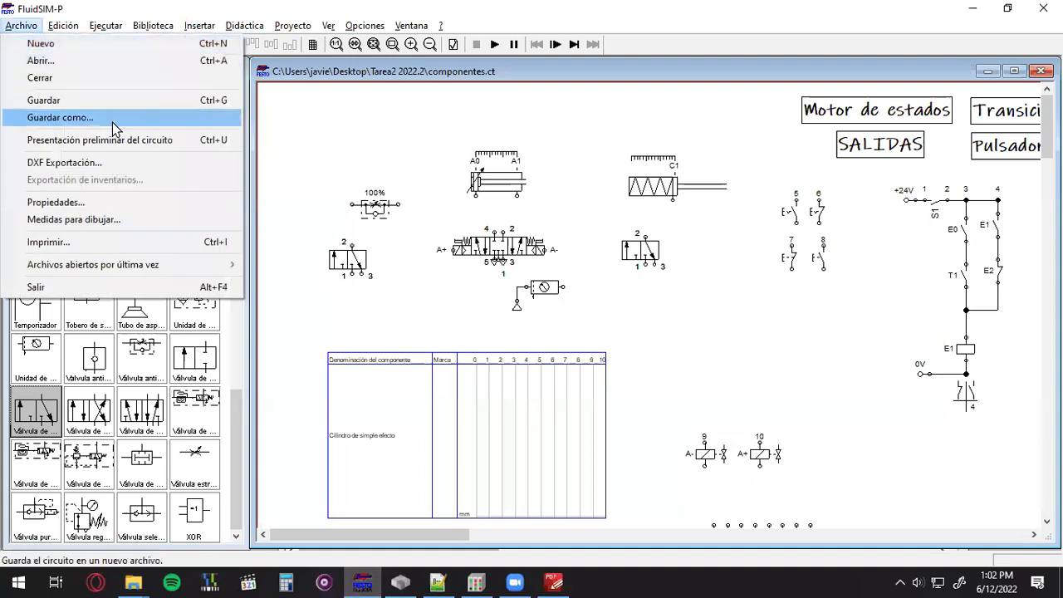
left_click(114, 221)
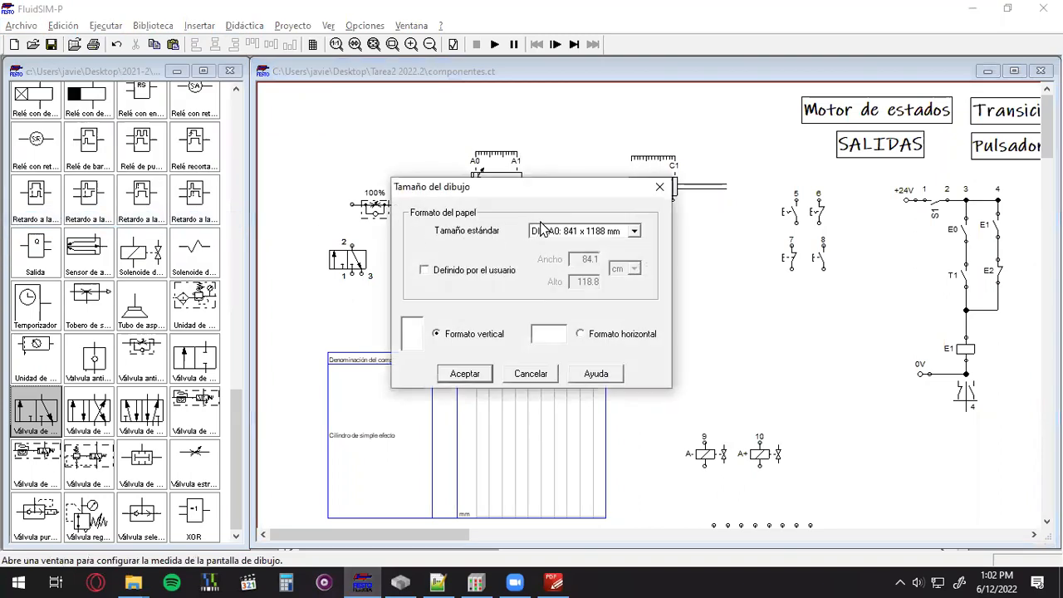
left_click(565, 232)
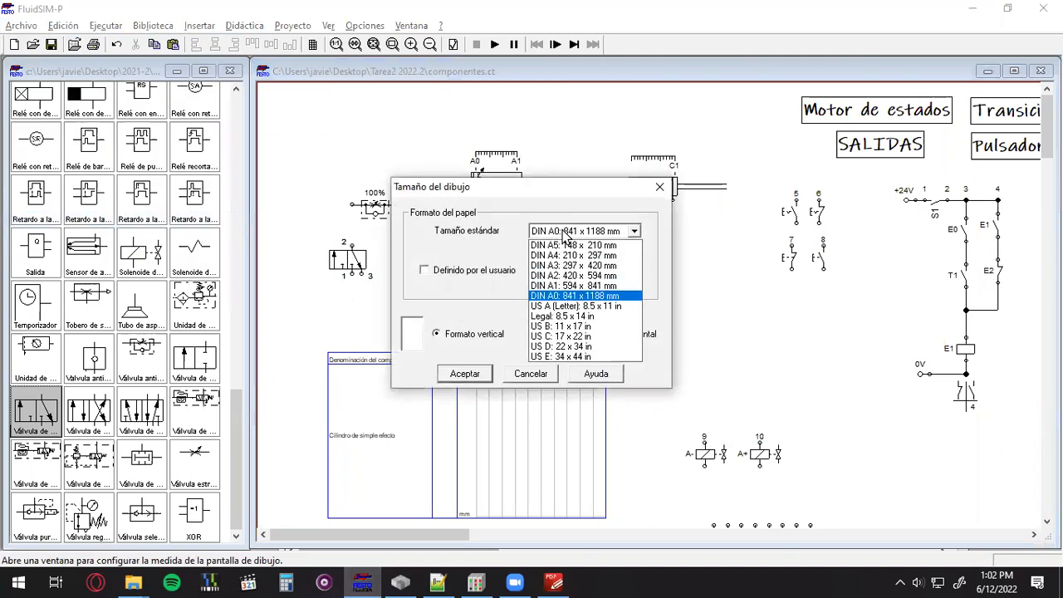
left_click(559, 297)
left_click(465, 374)
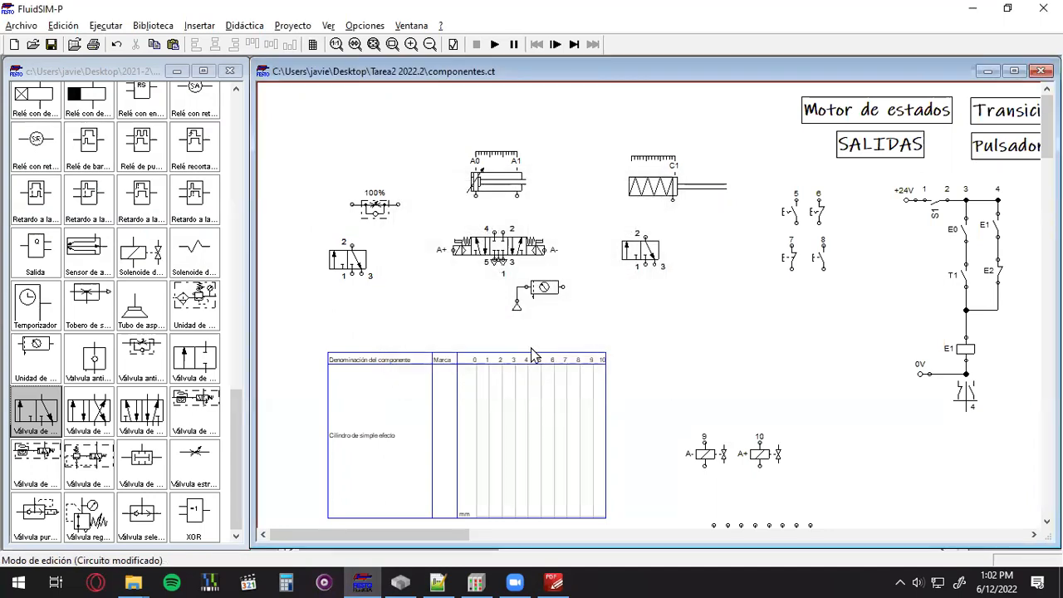
- Look over the components placed on the drawing sheet and those available in the component library
scroll(537, 273, "down", 2)
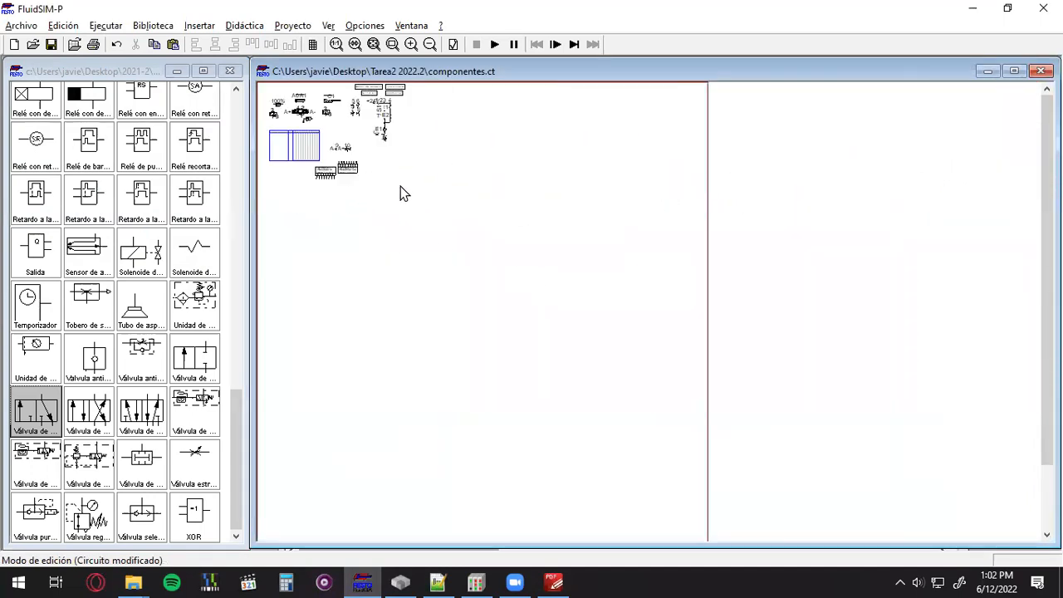
scroll(296, 137, "up", 2)
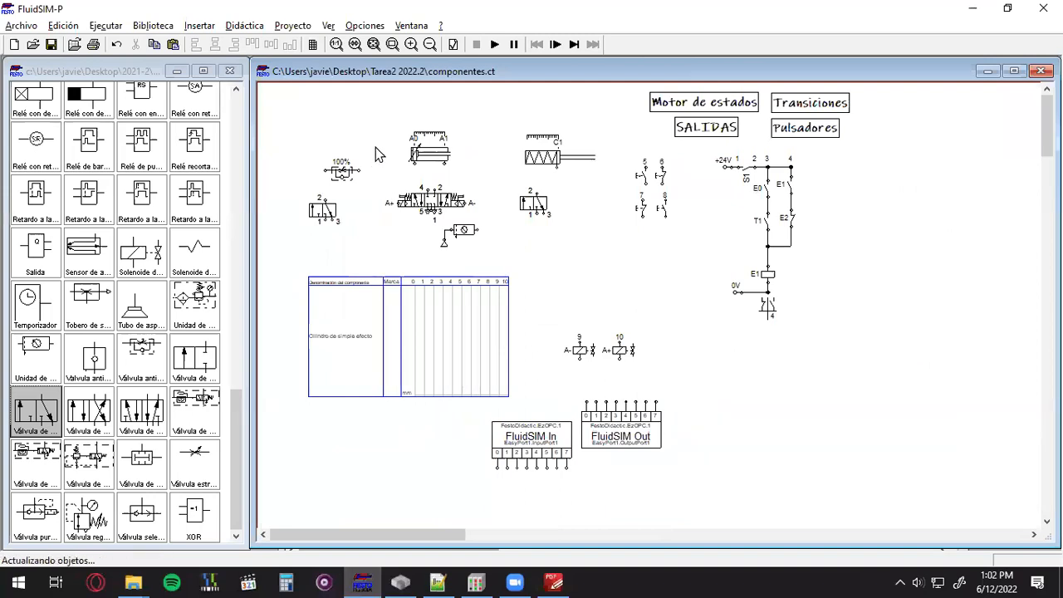
scroll(376, 149, "up", 1)
scroll(466, 202, "down", 3)
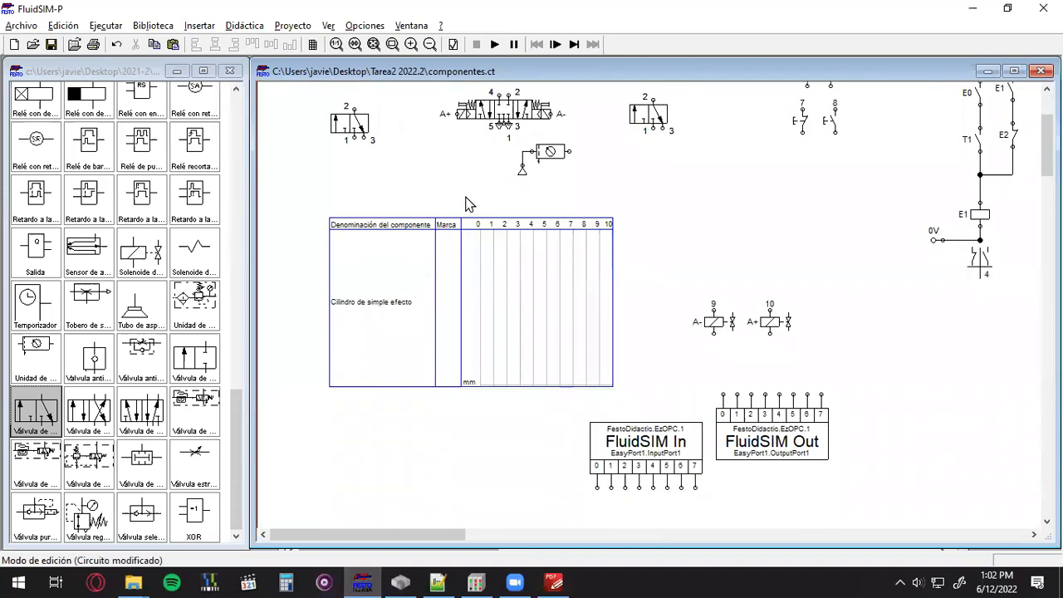
scroll(466, 203, "up", 3)
left_click(640, 196)
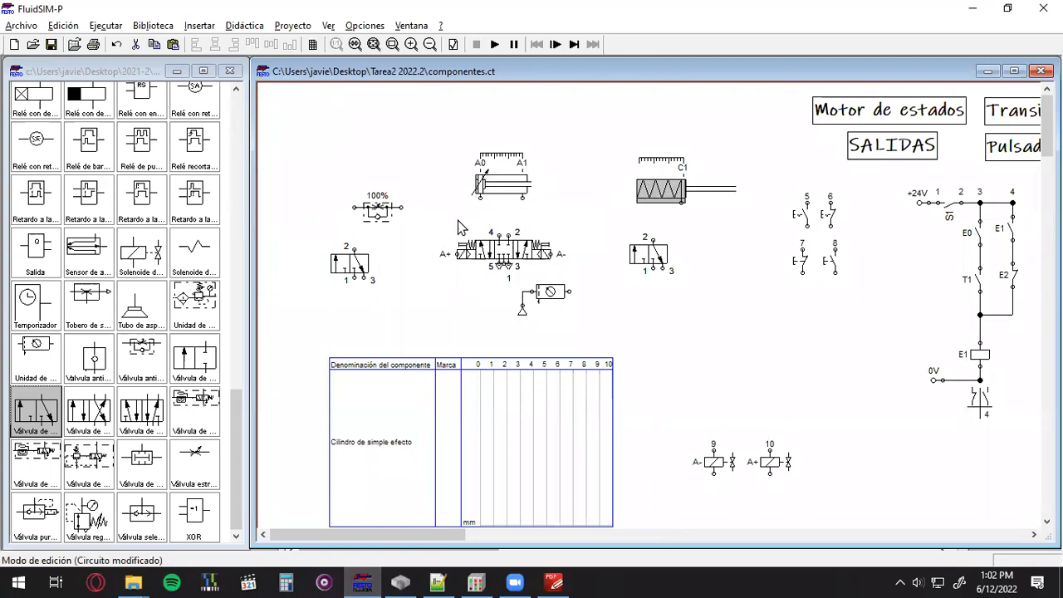
left_click_drag(235, 444, 787, 349)
left_click(308, 206)
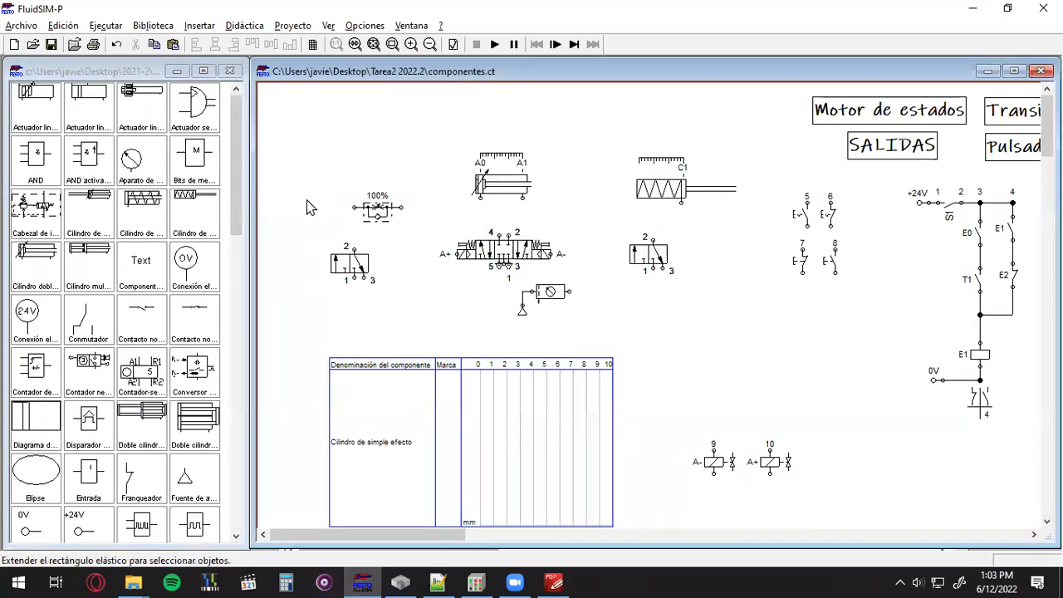
scroll(121, 220, "down", 2)
scroll(120, 220, "down", 4)
scroll(158, 311, "up", 5)
scroll(170, 322, "up", 2)
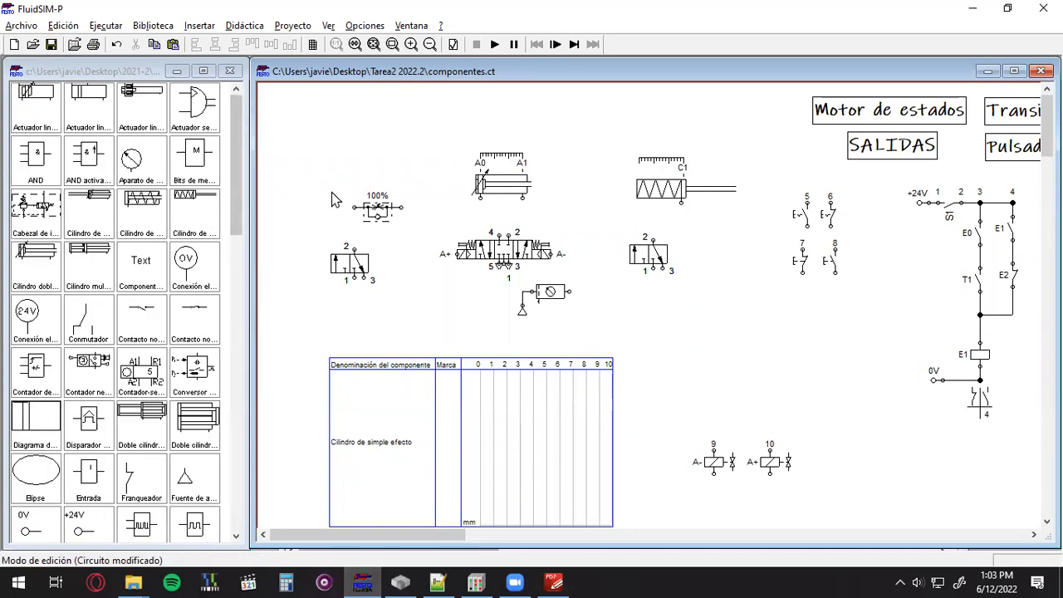
left_click_drag(307, 127, 873, 318)
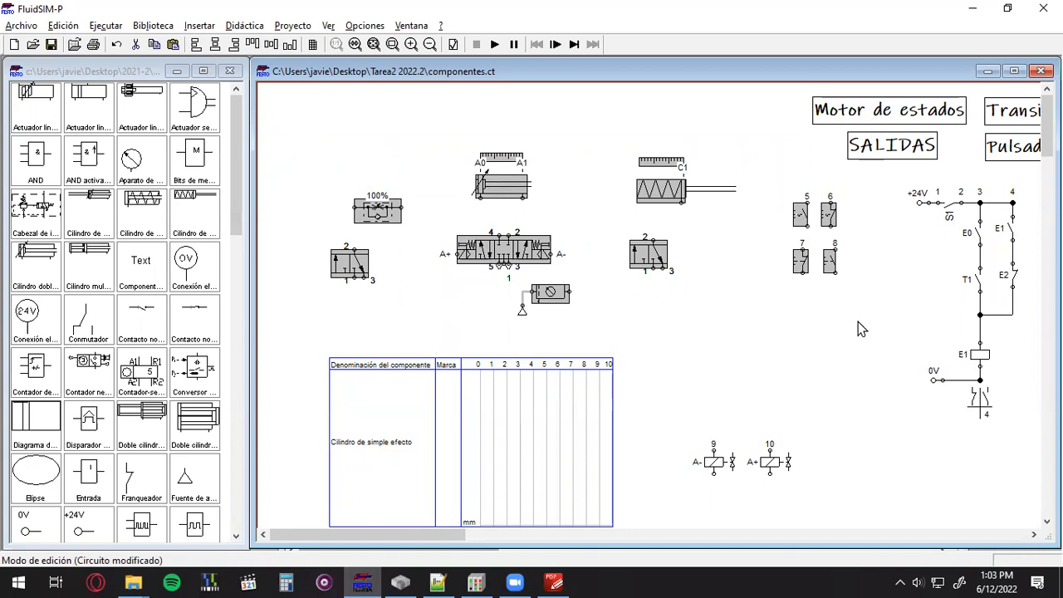
left_click(756, 367)
left_click_drag(317, 126, 869, 316)
left_click_drag(299, 138, 831, 347)
- Paste a copy of the double-acting cylinder into the empty area of the sheet and undo the paste
left_click(586, 135)
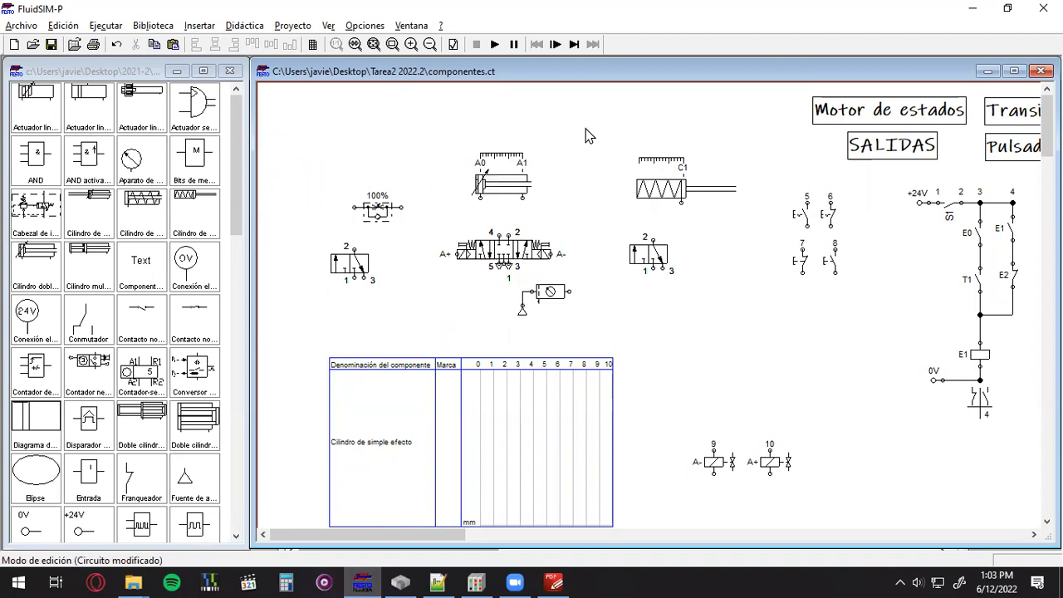
key("ctrl+v")
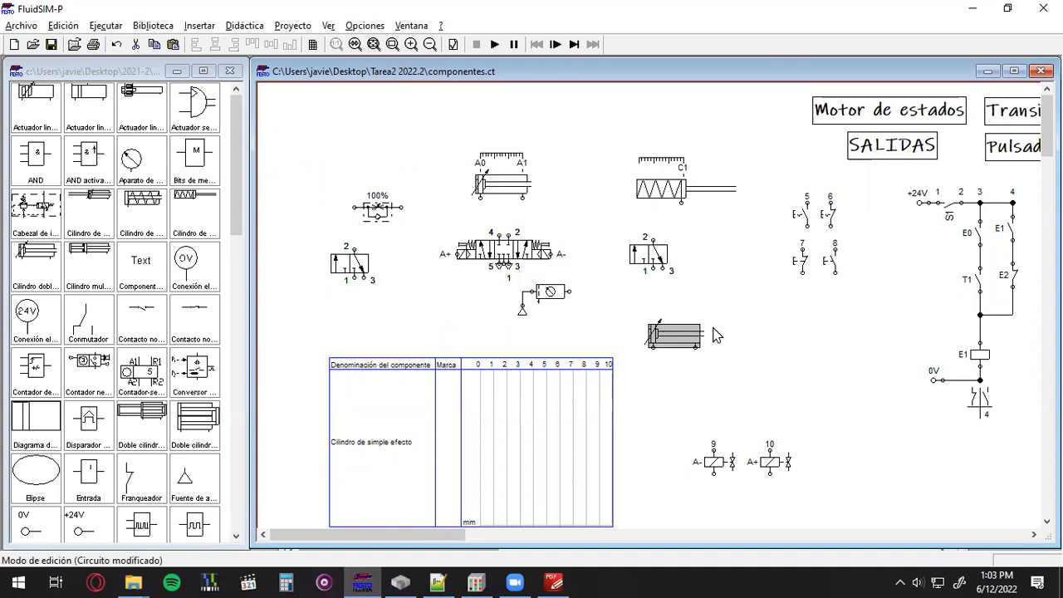
left_click(116, 44)
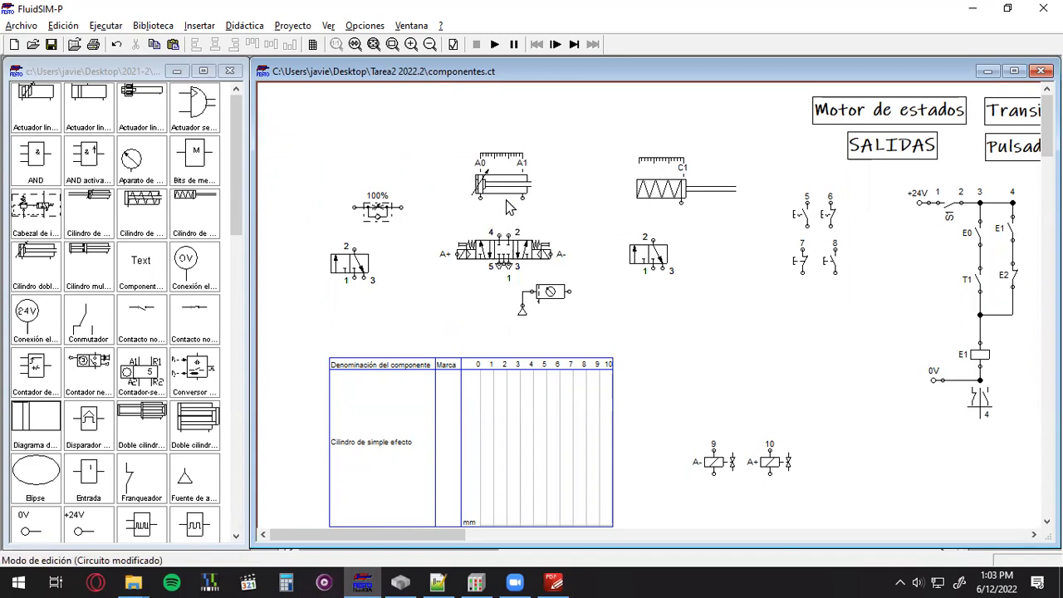
- Shift the double-acting cylinder slightly and accept its actuation marks A0 at 0 mm and A1 at 100 mm
mouse_move(490, 193)
left_mouse_down()
mouse_move(482, 164)
mouse_move(497, 178)
left_mouse_up()
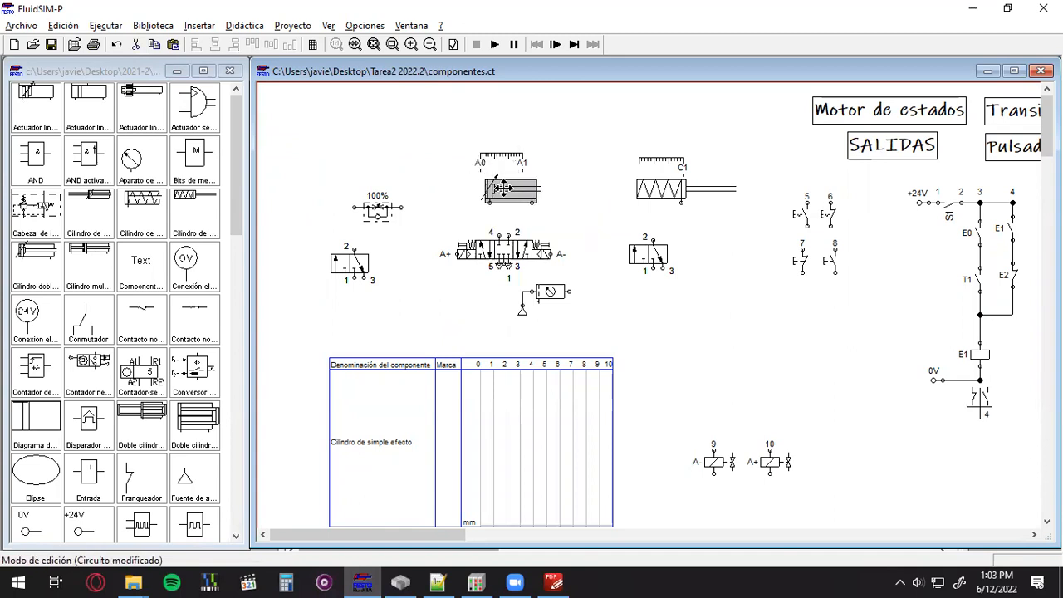
left_click(581, 148)
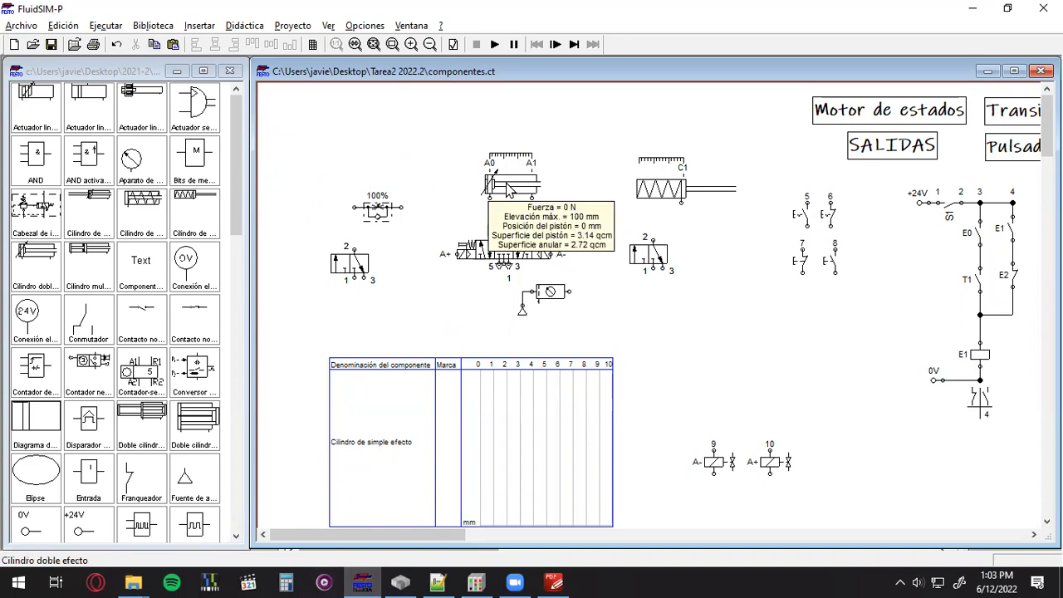
double_click(507, 184)
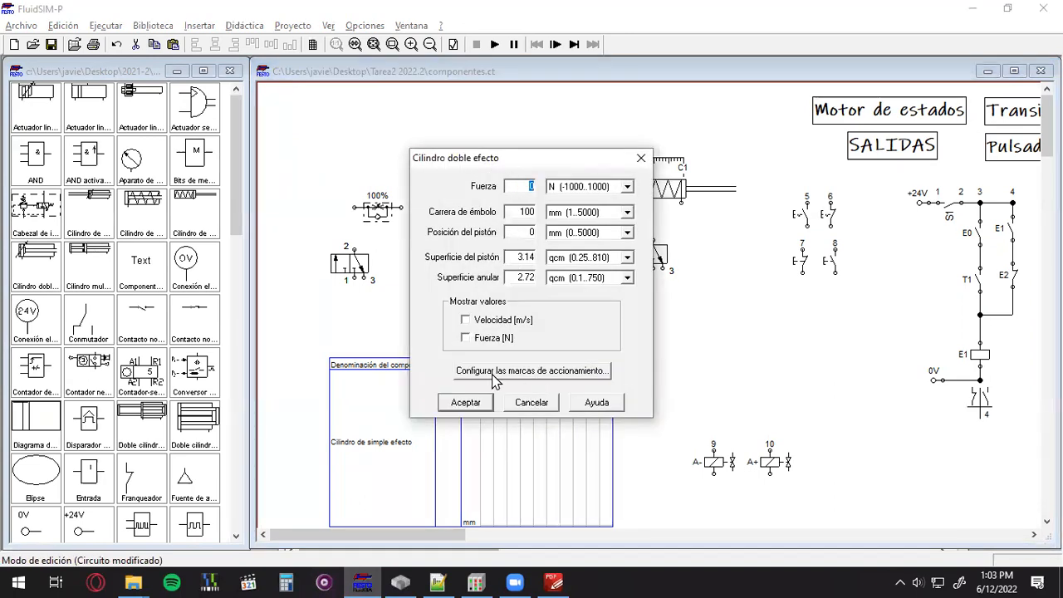
left_click(515, 371)
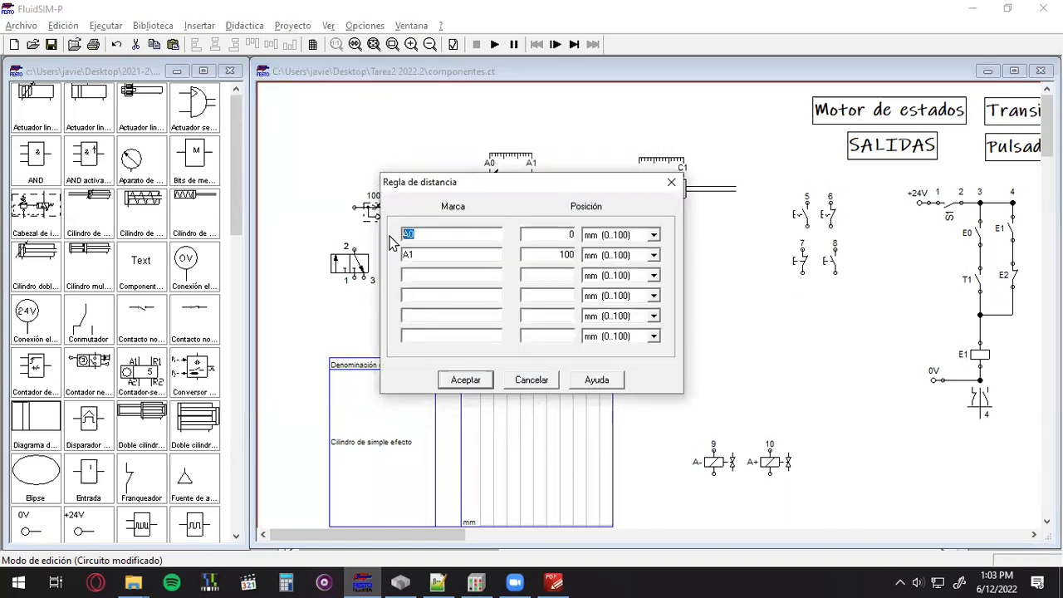
left_click_drag(425, 254, 399, 255)
left_click(559, 237)
left_click_drag(549, 258, 579, 257)
left_click(486, 381)
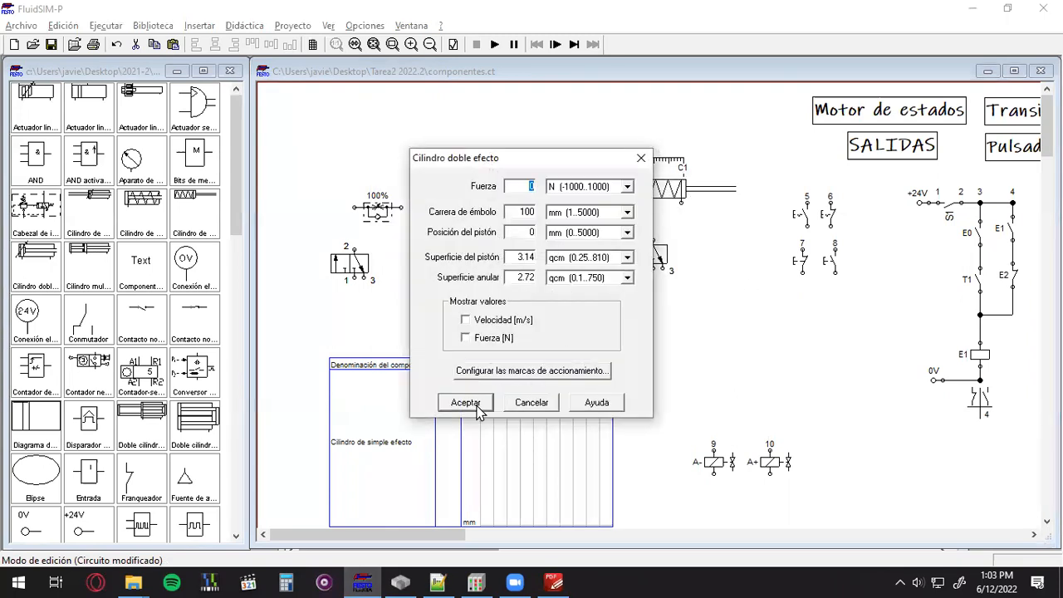
left_click(466, 402)
- Check the name and position of the single-acting cylinder's actuation mark and accept its settings
double_click(664, 190)
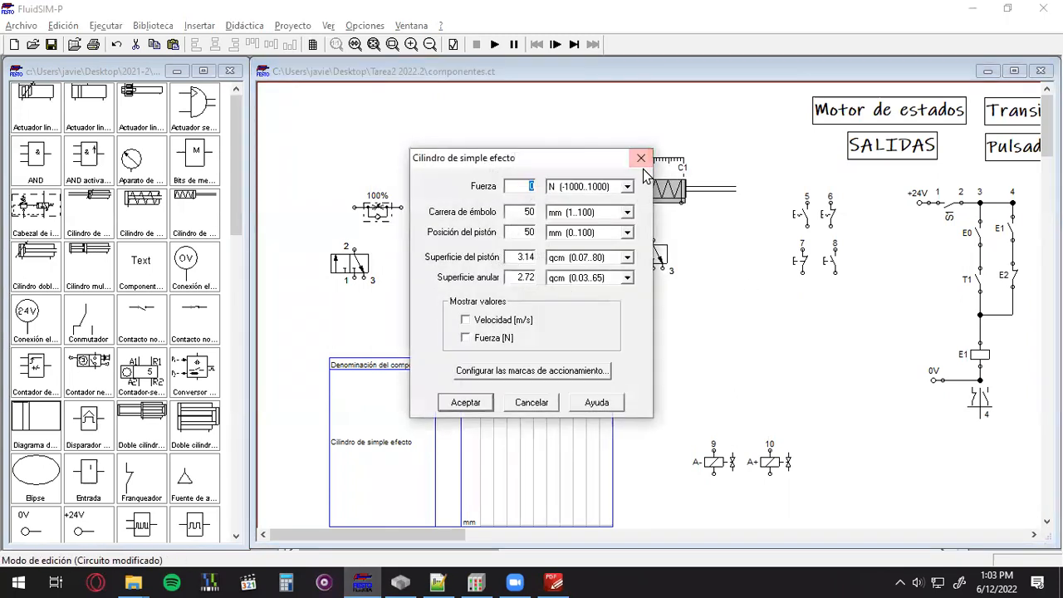
left_click_drag(516, 160, 418, 134)
left_click(406, 349)
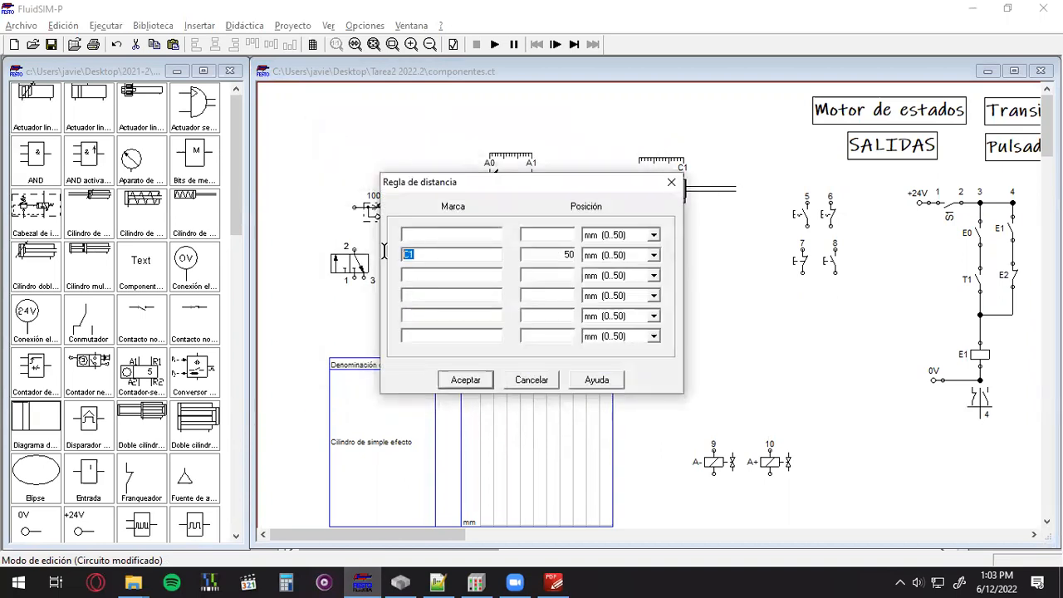
key("Tab")
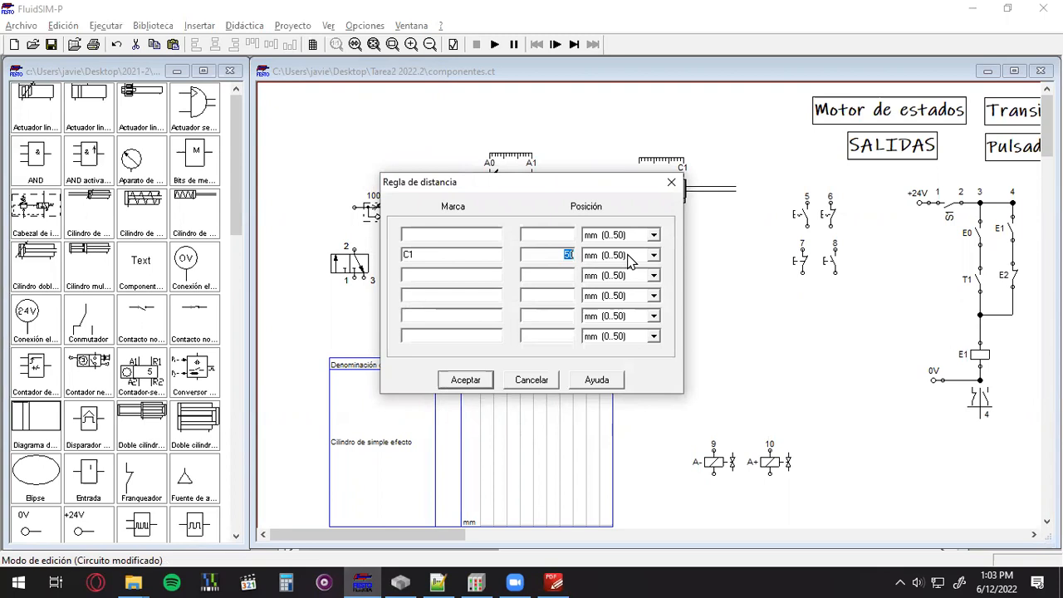
left_click(476, 386)
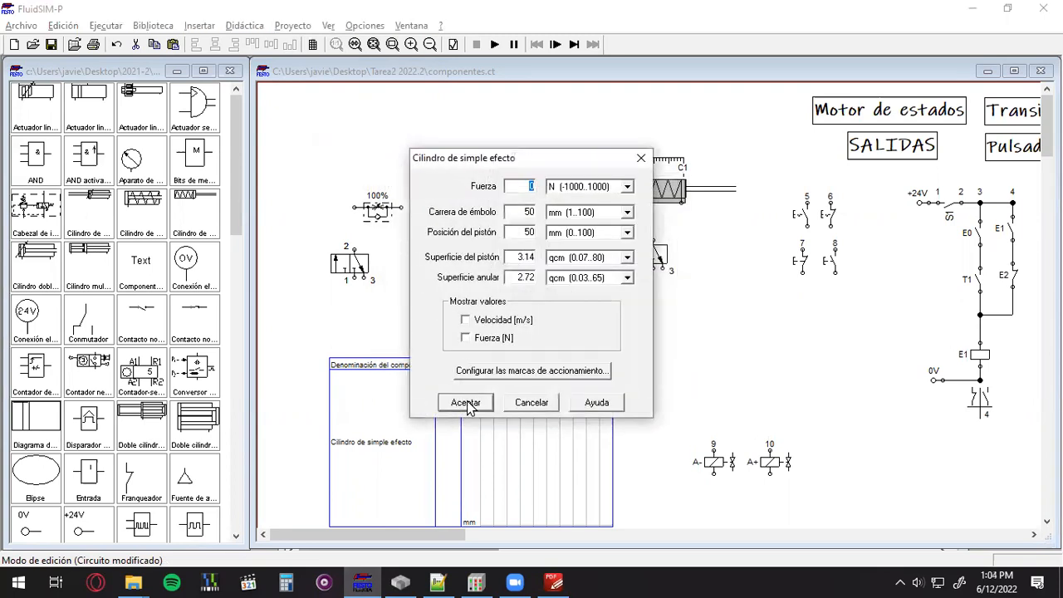
left_click(462, 403)
- Move the double-acting cylinder up and set the one-way flow control valve's opening to 74%
left_click_drag(518, 189, 518, 171)
left_click(378, 214)
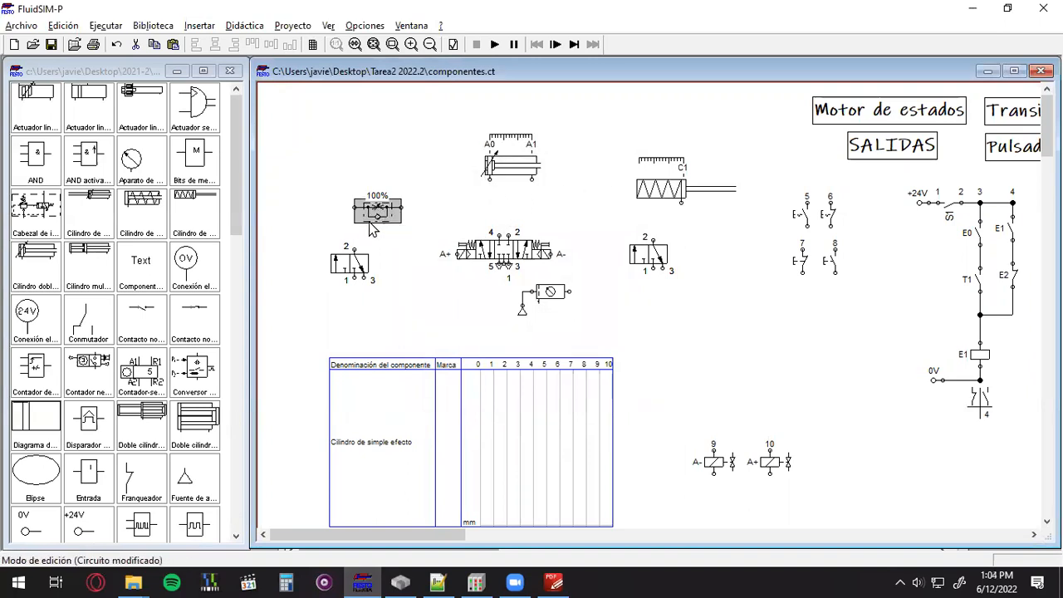
right_click(376, 217)
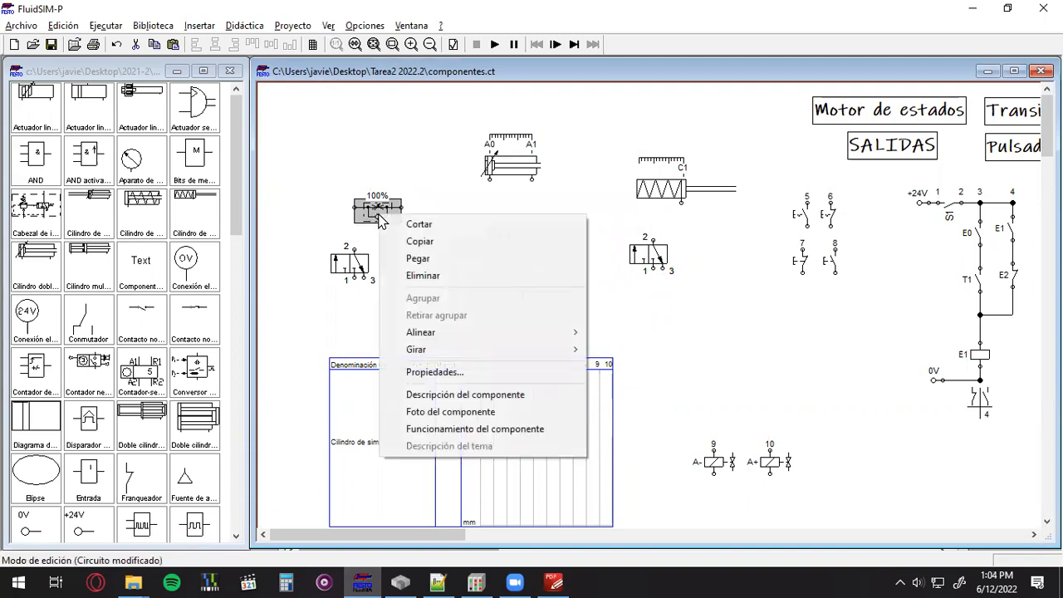
left_click(380, 217)
double_click(379, 218)
left_click_drag(582, 287, 557, 291)
left_click(462, 339)
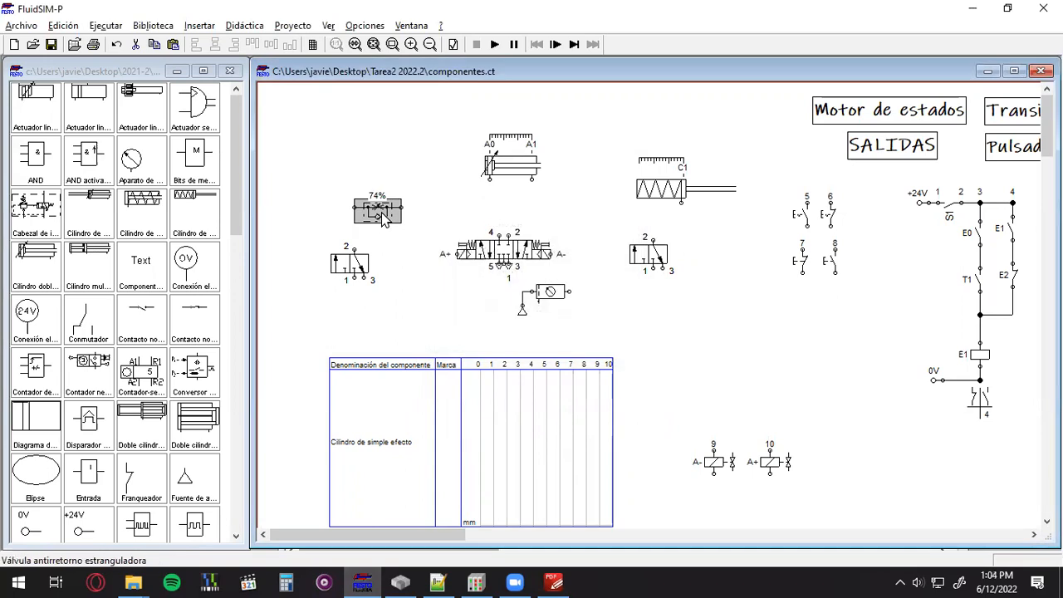
- Rotate the one-way flow control valve to a vertical orientation and move it closer to the double-acting cylinder
right_click(381, 212)
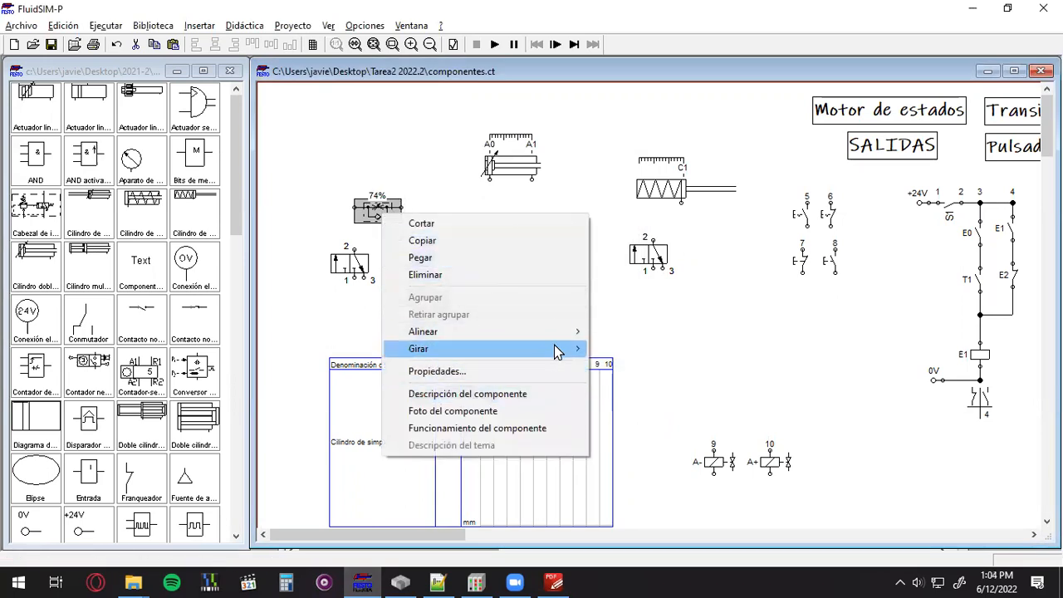
mouse_move(564, 350)
left_click(617, 349)
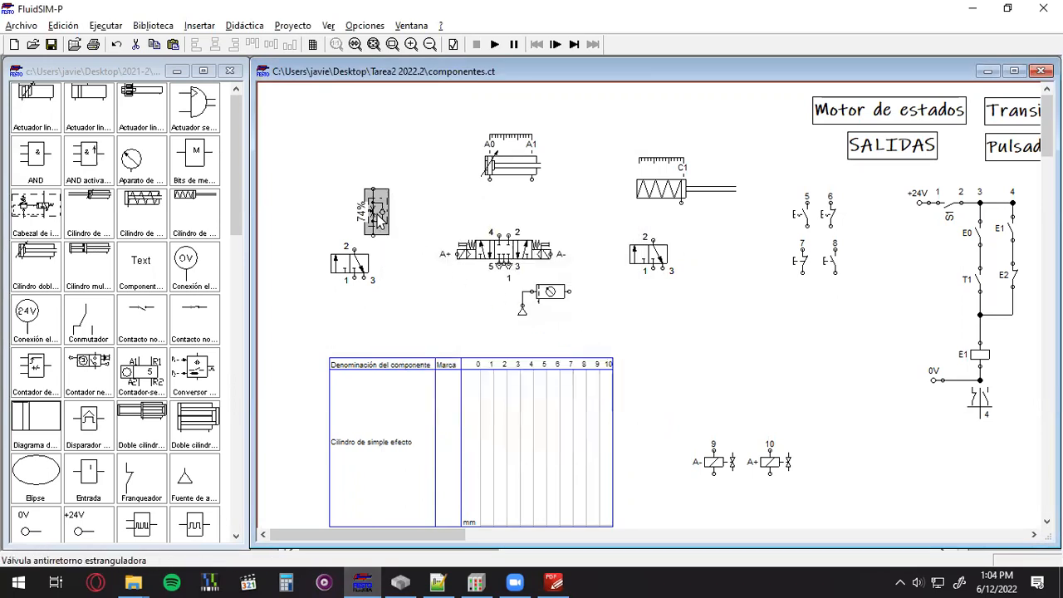
left_click_drag(394, 219, 429, 210)
- Connect the flow control valve's upper port to the double-acting cylinder's rear port, then delete the line and move the valve away
left_click(497, 189)
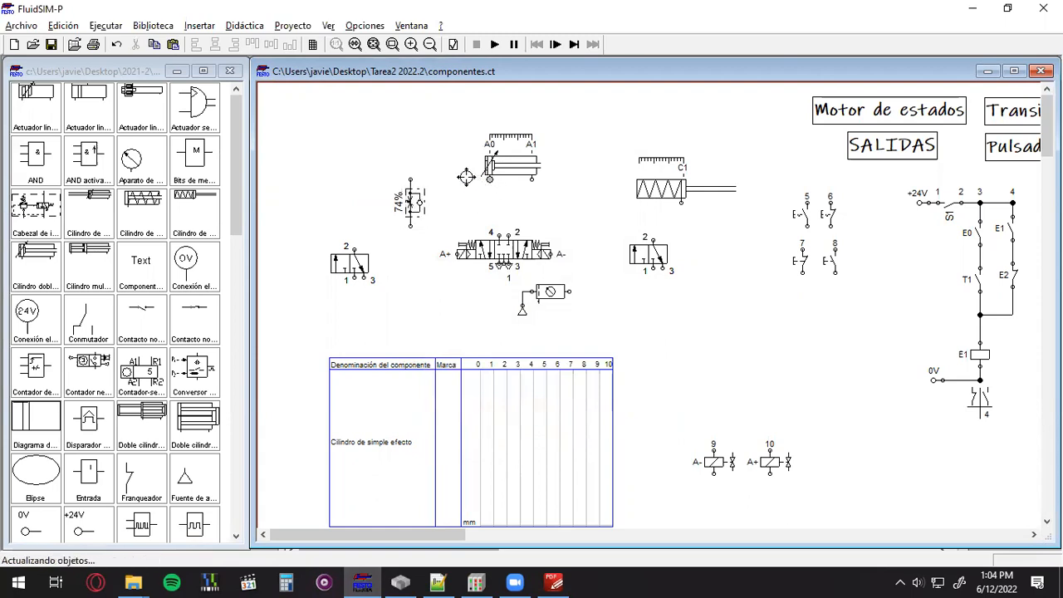
left_click_drag(409, 177, 489, 179)
left_click_drag(413, 200, 414, 230)
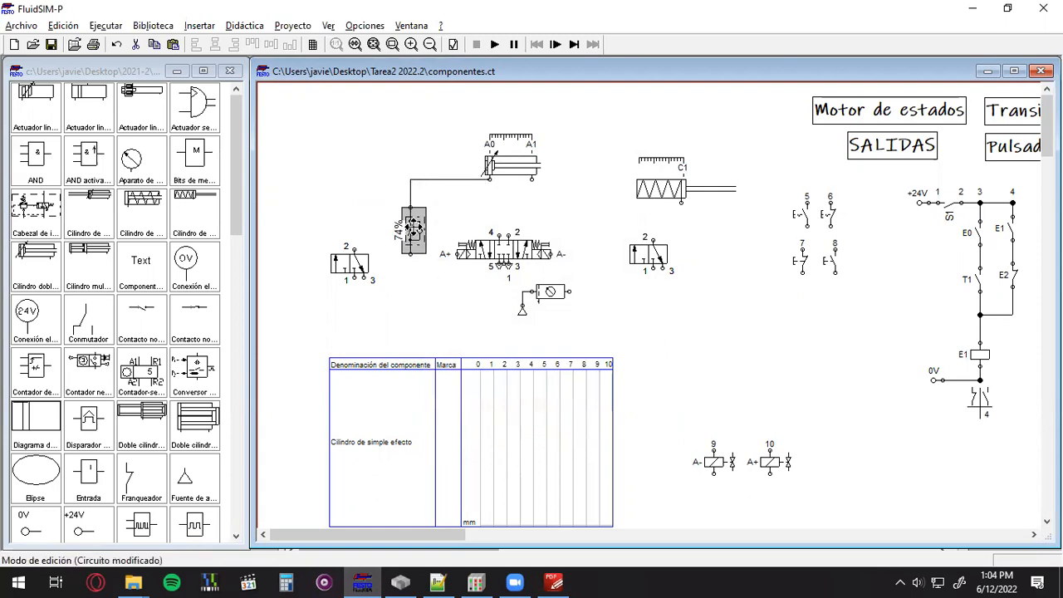
left_click(423, 179)
key("Delete")
left_click_drag(411, 223, 377, 187)
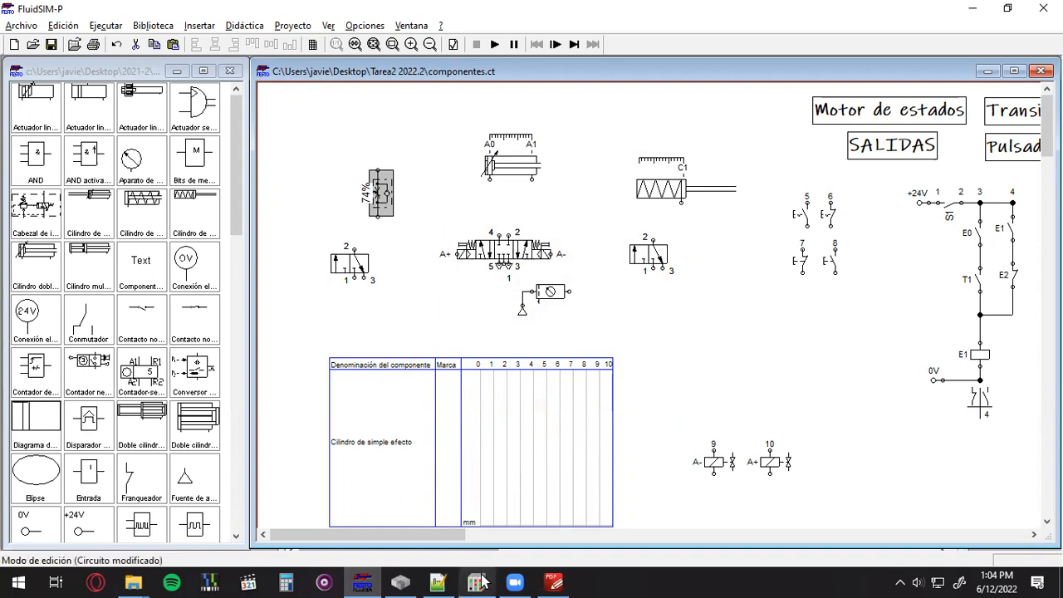
- Switch to the assignment PDF and examine the electropneumatic actuation diagram in Fig. 3, including the 5-way valves 1V1 and 2V1
left_click(553, 582)
scroll(585, 387, "down", 10)
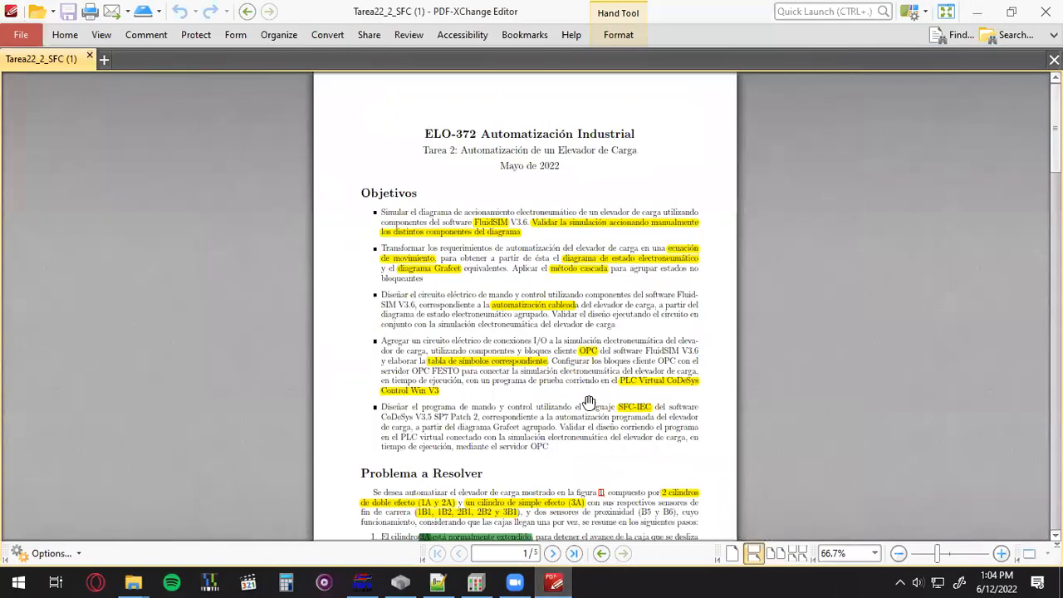
scroll(586, 387, "down", 15)
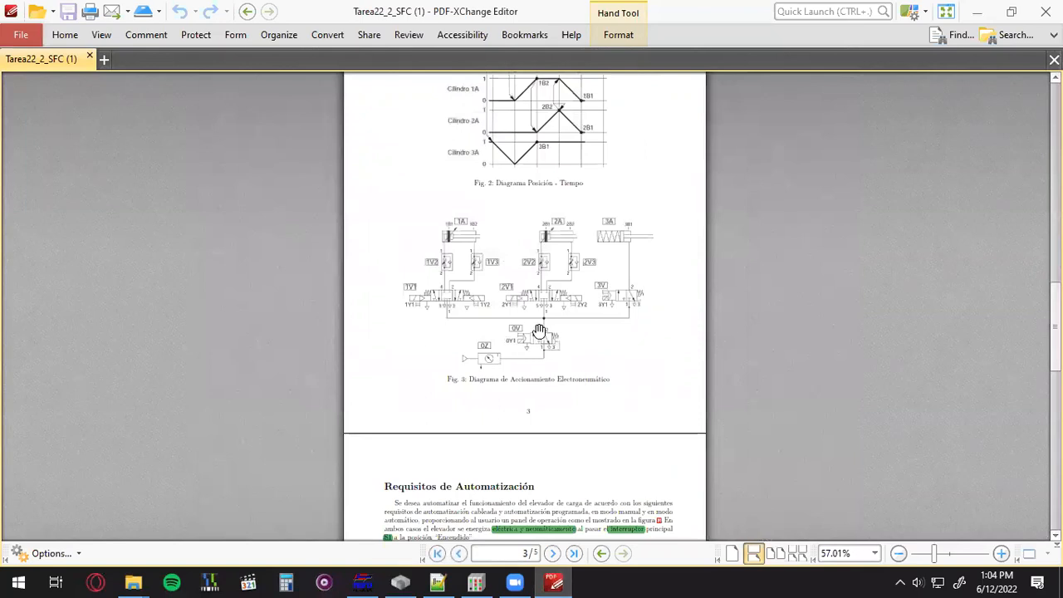
scroll(534, 330, "up", 3)
scroll(534, 331, "up", 2)
scroll(508, 297, "up", 2)
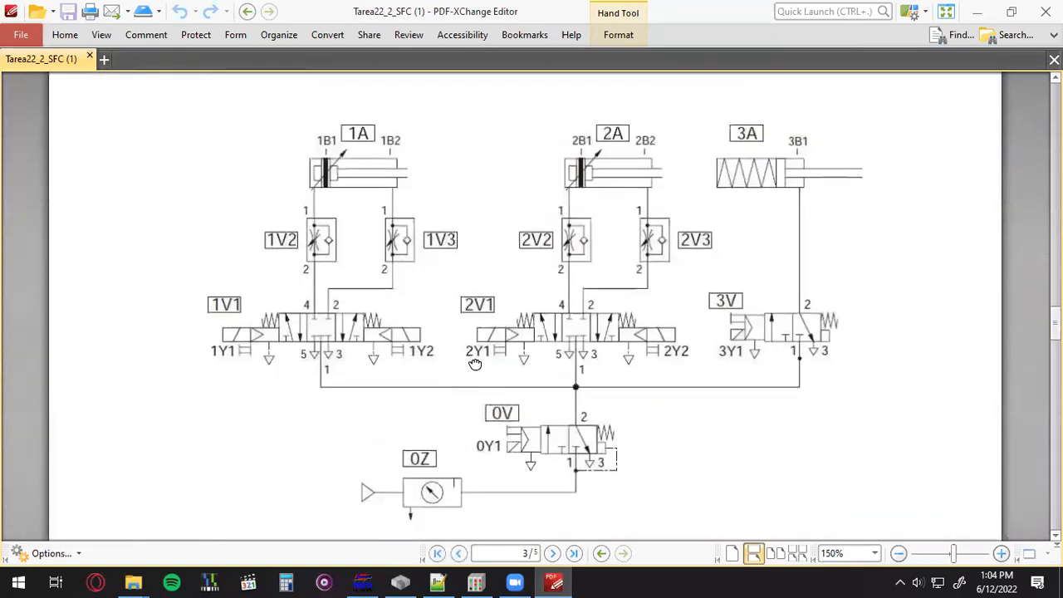
key("alt")
key("Return")
left_click(319, 336)
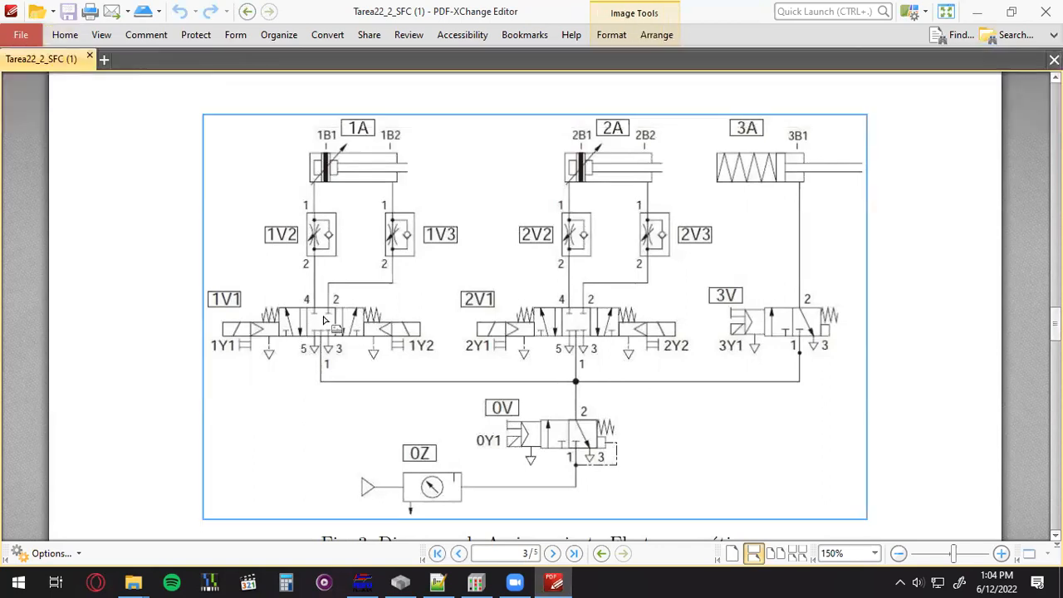
left_click(108, 308)
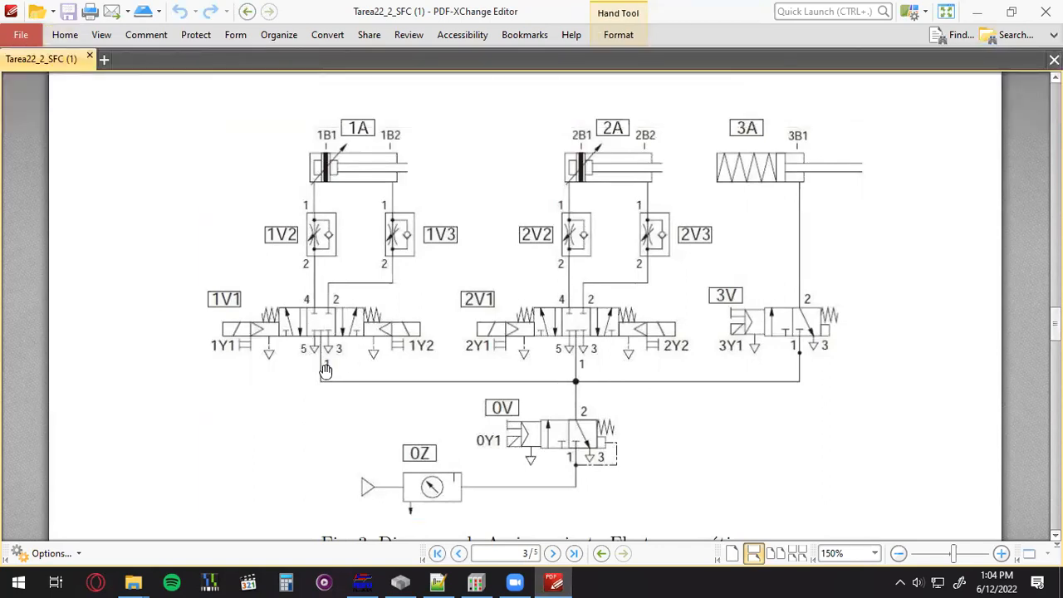
- Return to FluidSIM, place a 5/n-way valve from the component library below the 3/n-way valve near the flow control valve, then delete it
key("alt")
key("alt+Tab")
left_click(503, 250)
scroll(129, 235, "down", 10)
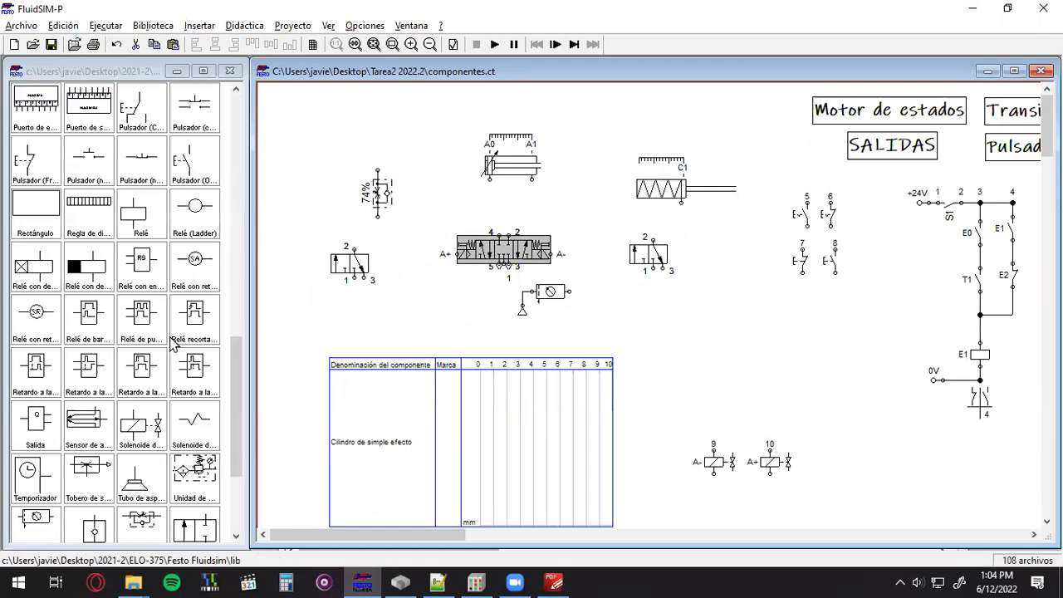
scroll(171, 349, "down", 3)
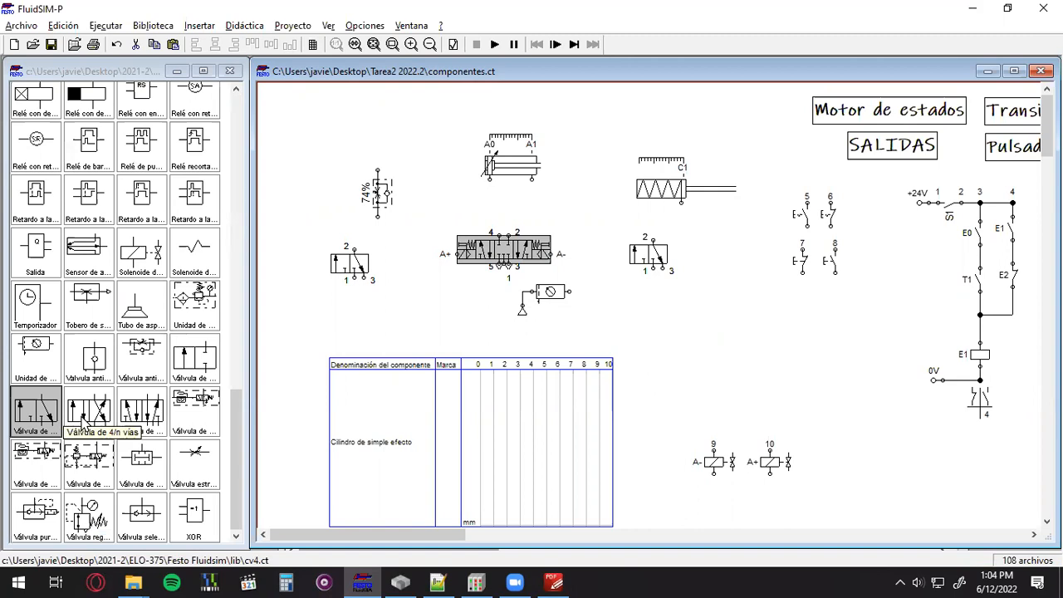
left_click(139, 420)
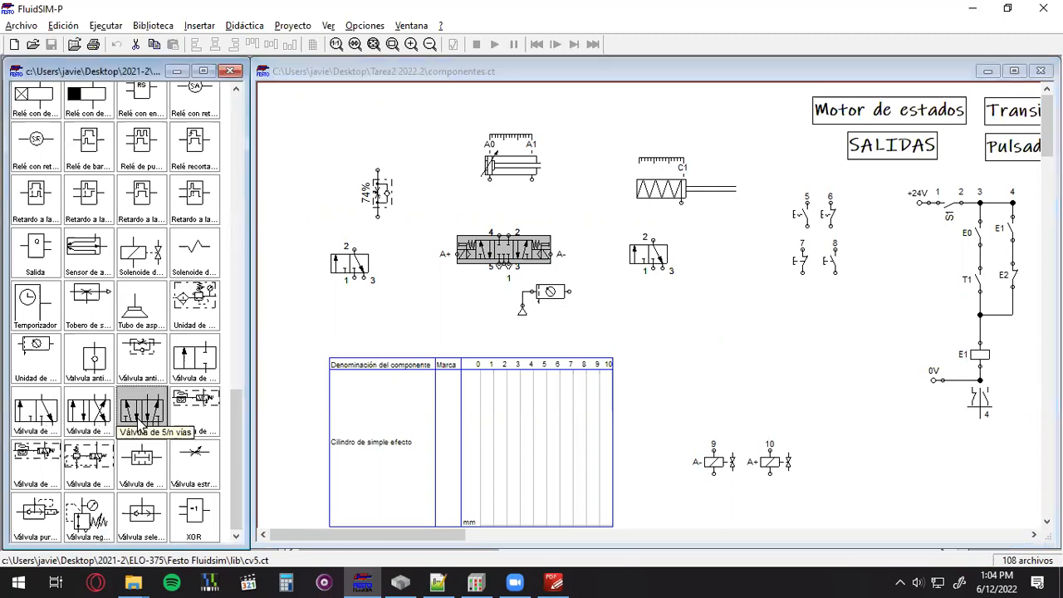
left_click_drag(140, 422, 316, 330)
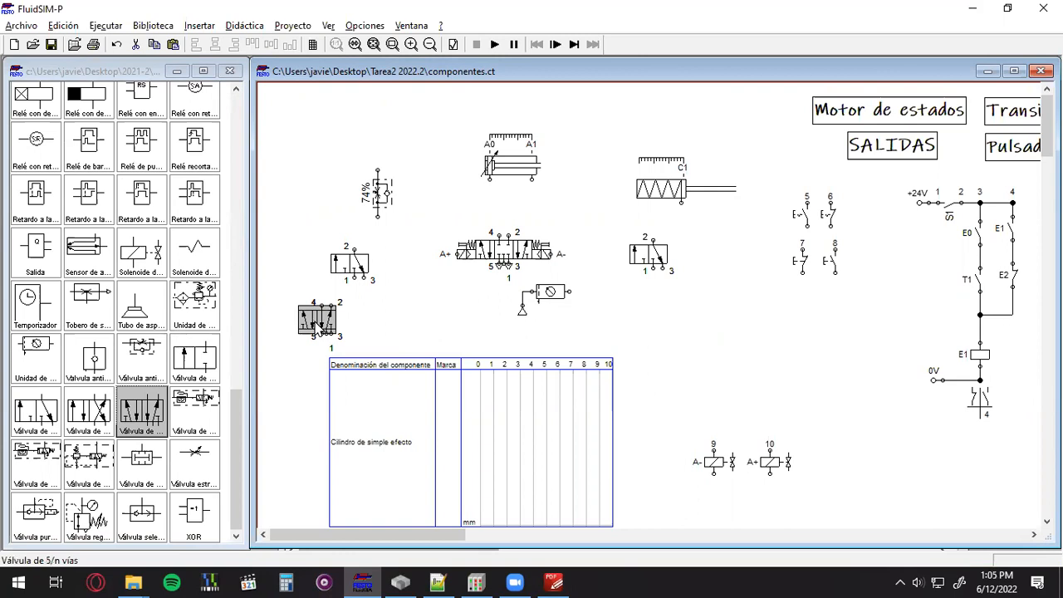
key("Delete")
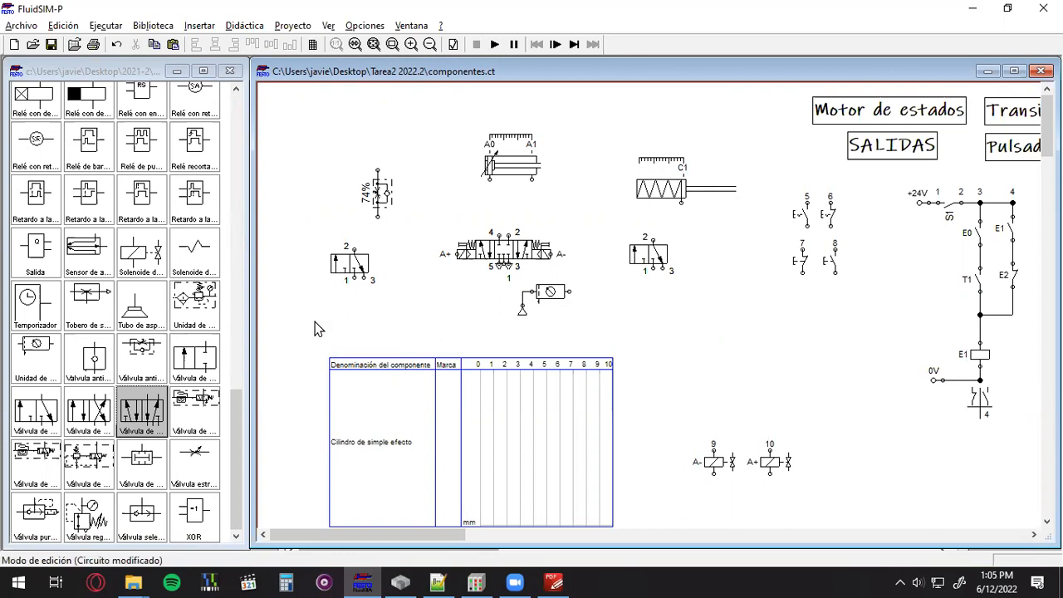
- Place a 5/n-way valve above the state diagram and enable spring return (Retorno de muelle) and piloting (Pilotado) on both sides
left_click(504, 257)
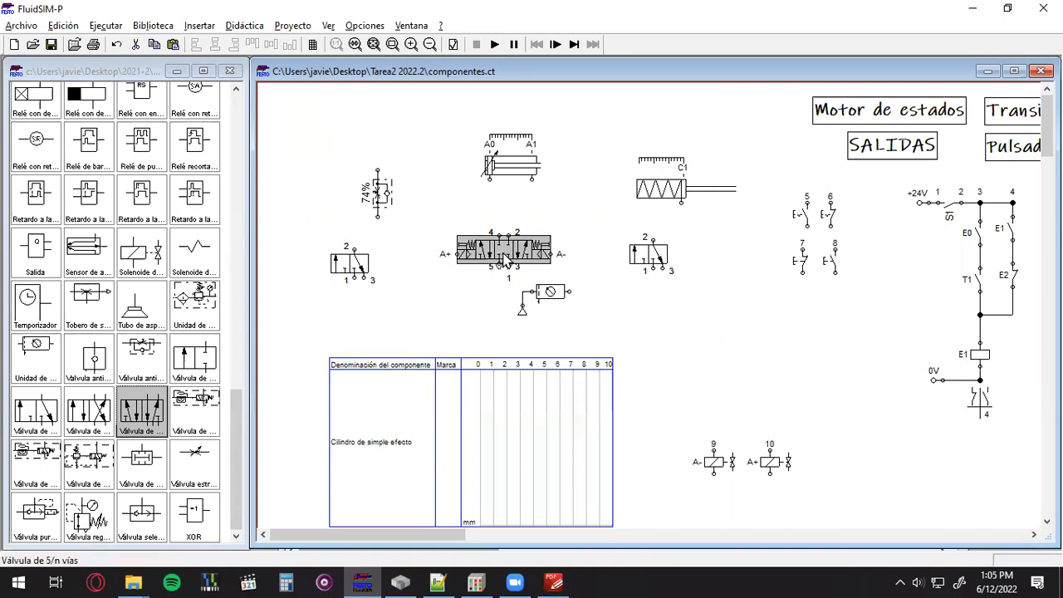
left_click_drag(145, 419, 397, 314)
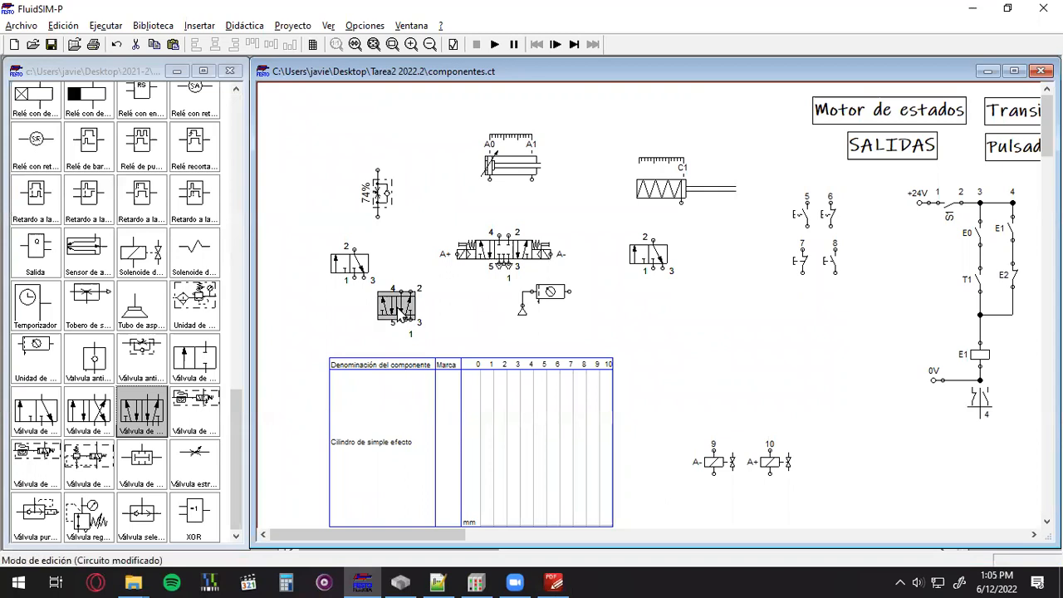
double_click(399, 314)
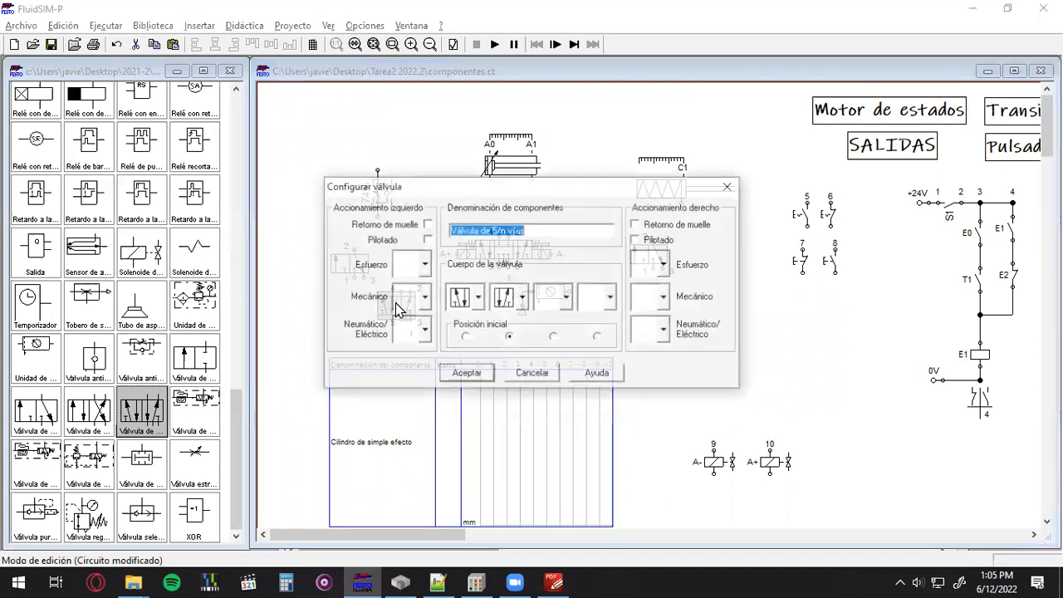
left_click(427, 225)
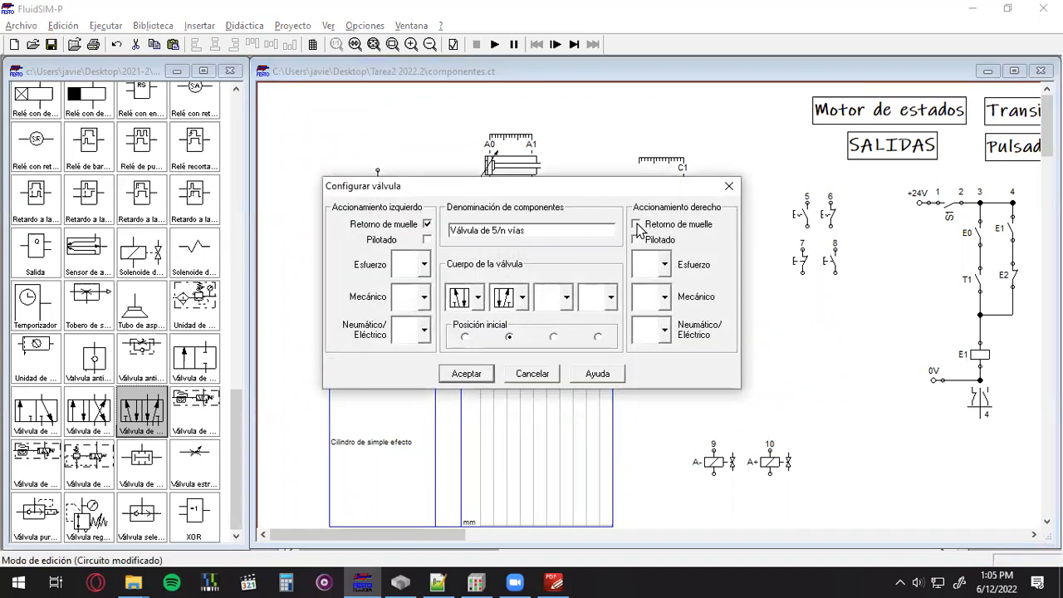
left_click(637, 226)
key("alt+Tab")
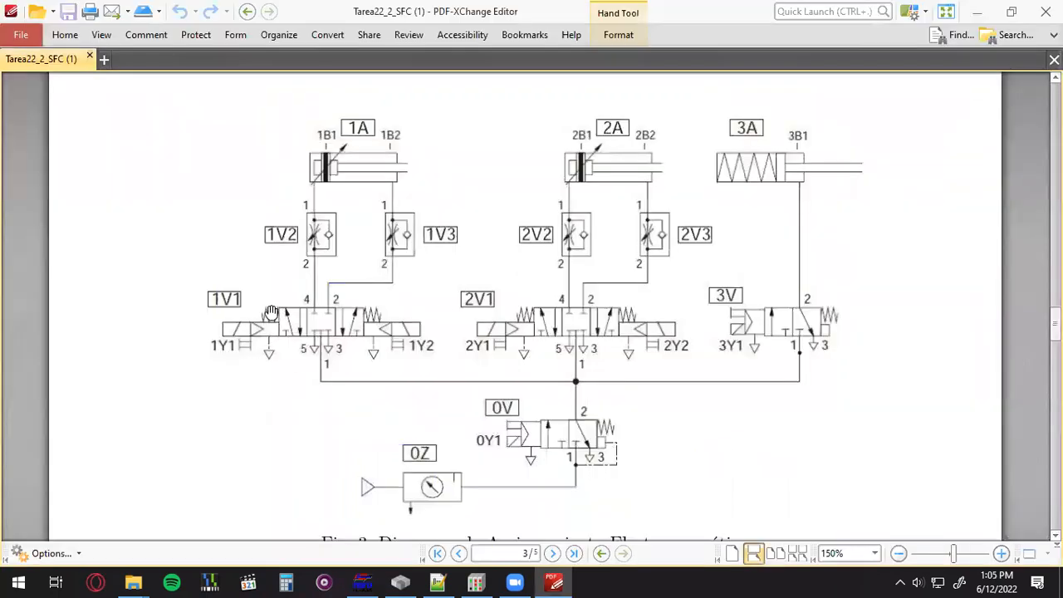
key("alt+Tab")
left_click(426, 241)
left_click(637, 240)
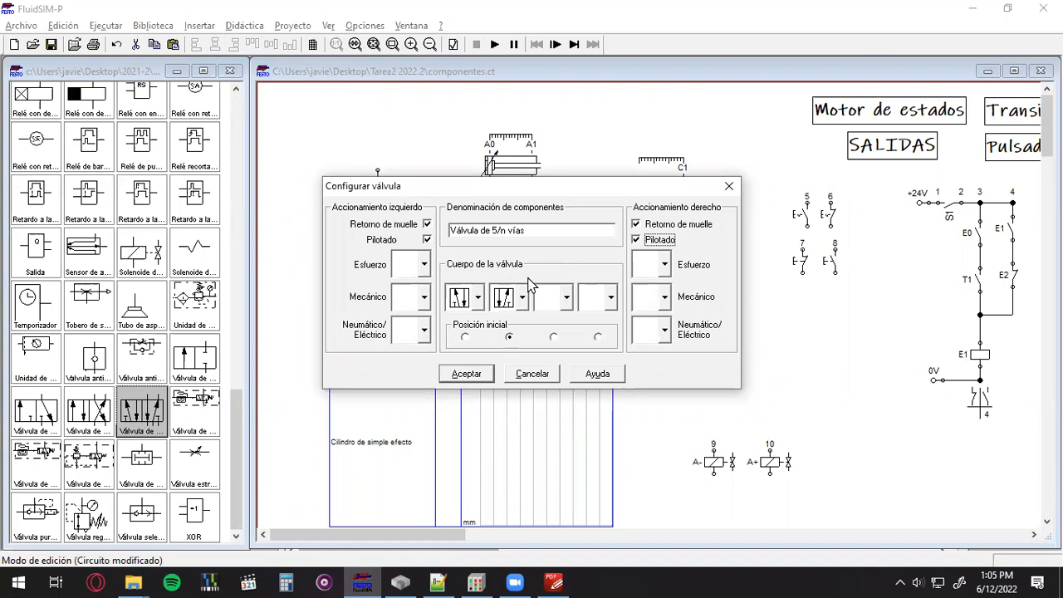
- Check valve 1V1 in the assignment diagram and assign the plain manual actuation symbol (Esfuerzo) to both sides of the new valve
key("alt+Tab")
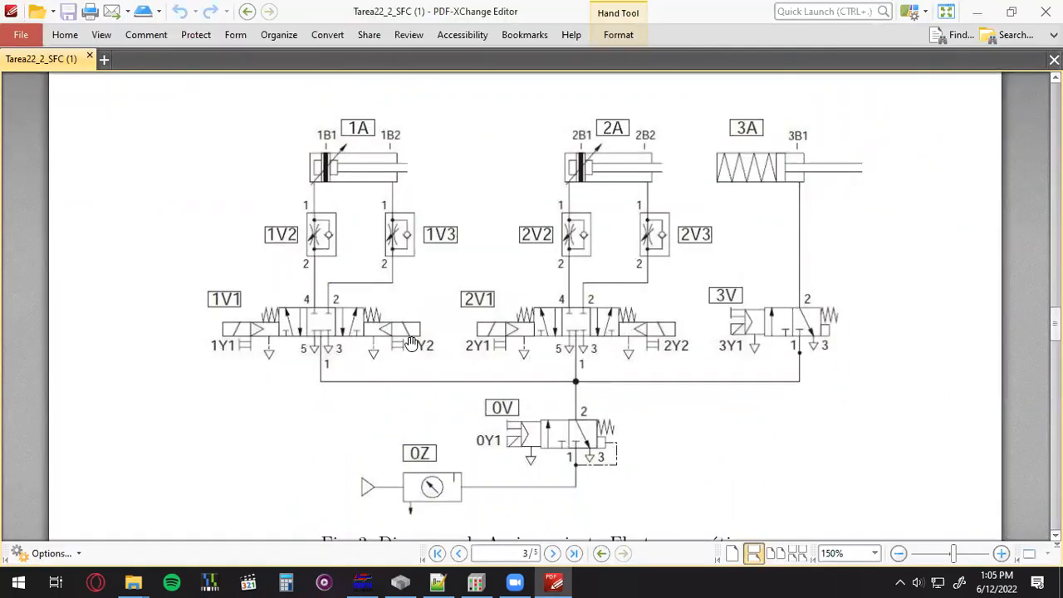
key("alt+Tab")
left_click(425, 264)
left_click(405, 324)
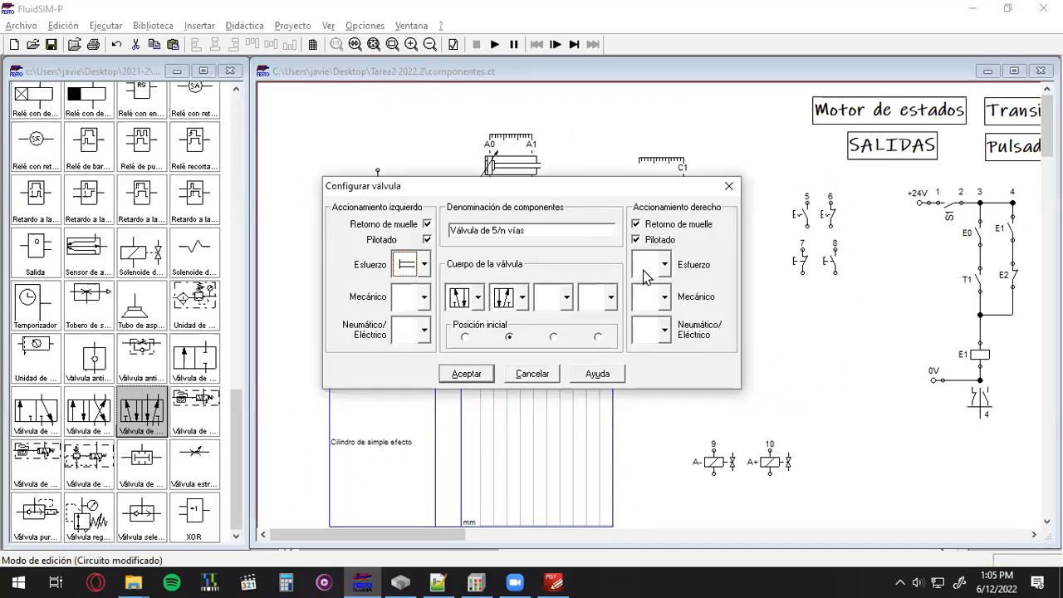
left_click(646, 266)
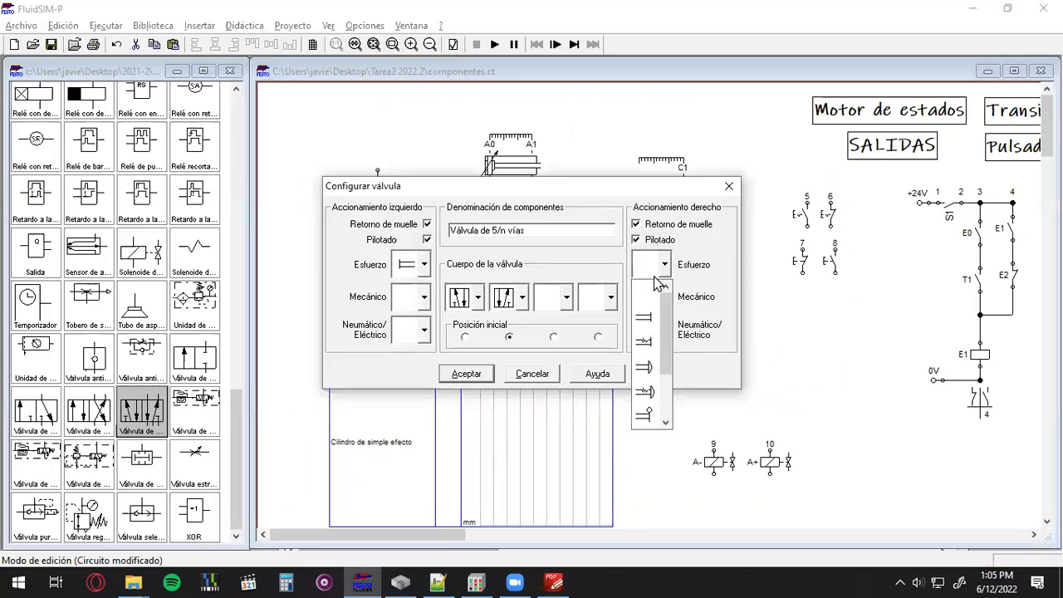
left_click(645, 320)
- Assign the solenoid symbol as Neumático/Eléctrico actuation on both sides of the 5/n-way valve
left_click(421, 331)
left_click(419, 388)
left_click(646, 332)
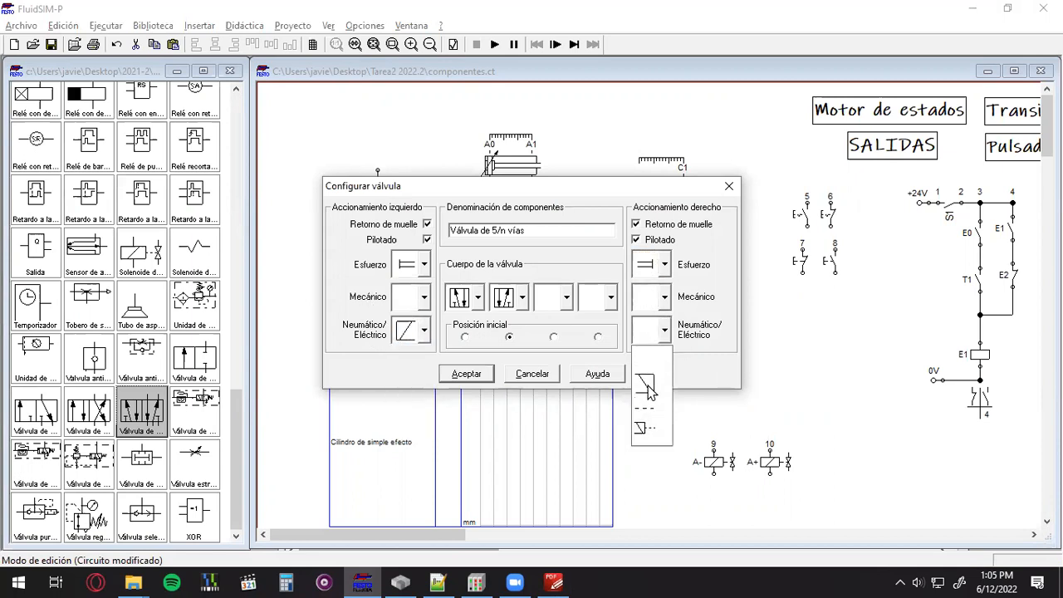
left_click(647, 387)
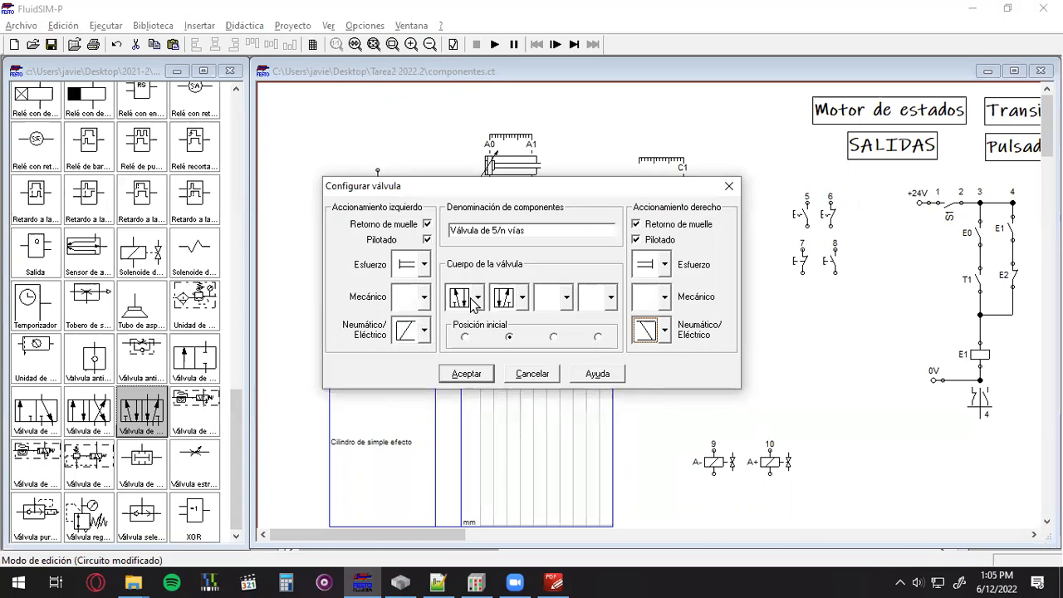
- Set the valve body's second position to all ports closed and its third to the opposite flow of the first, following the assignment diagram
key("alt+Tab")
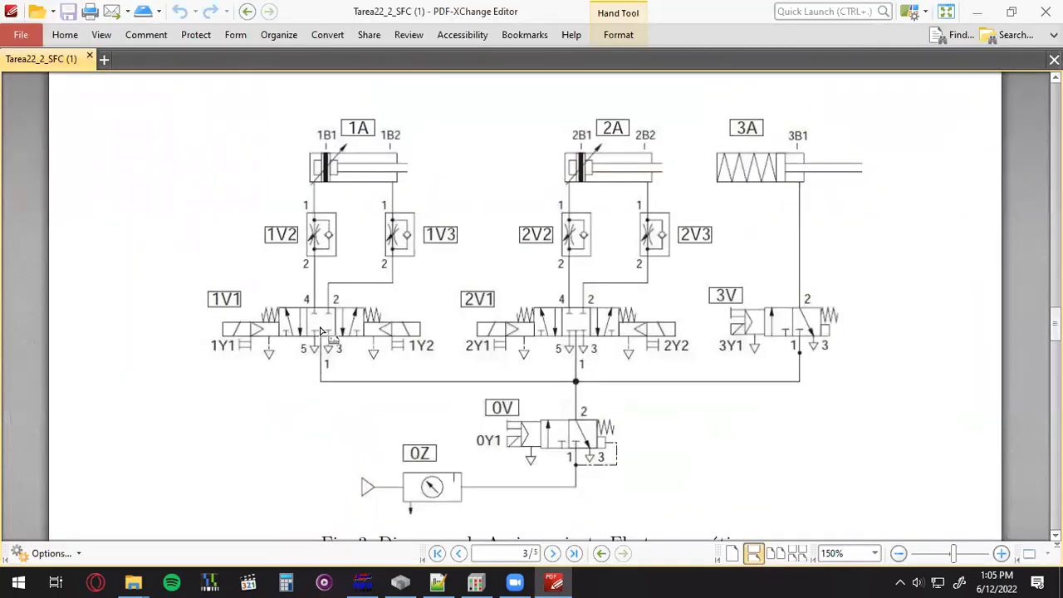
key("alt+Tab")
left_click(521, 296)
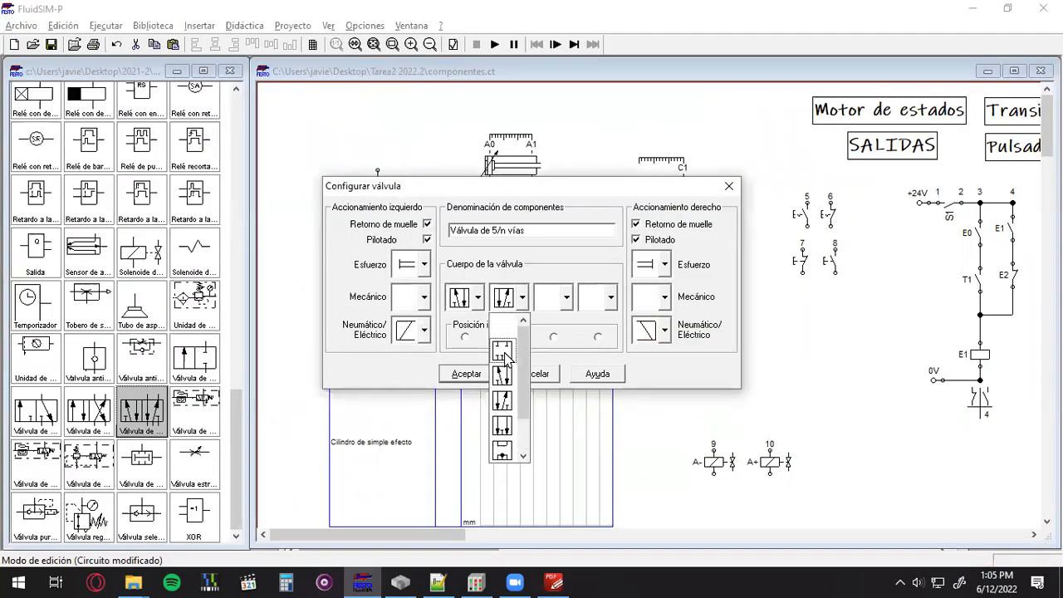
left_click(504, 353)
left_click(558, 297)
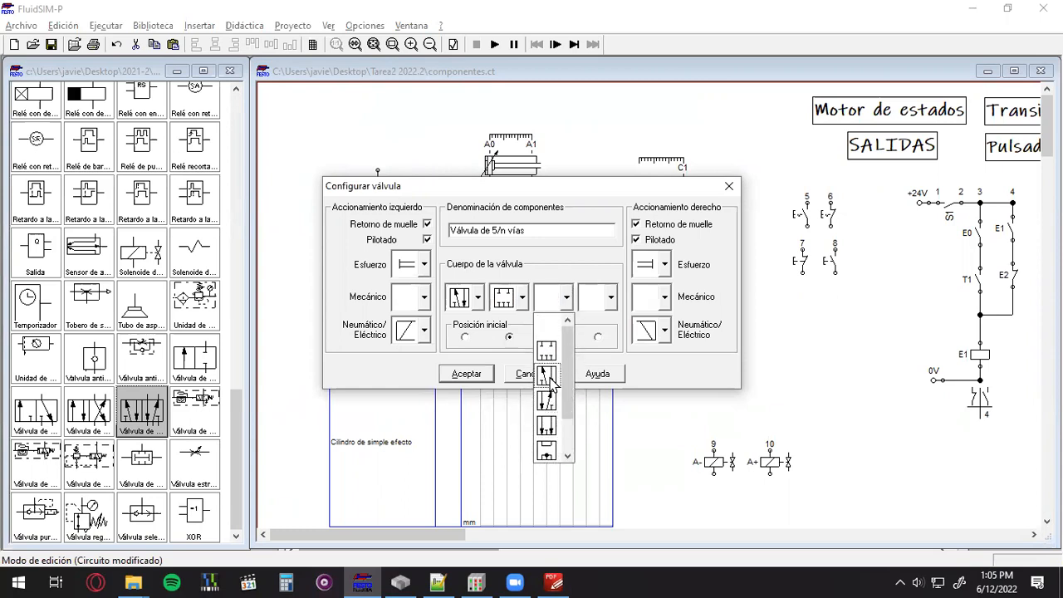
left_click(550, 405)
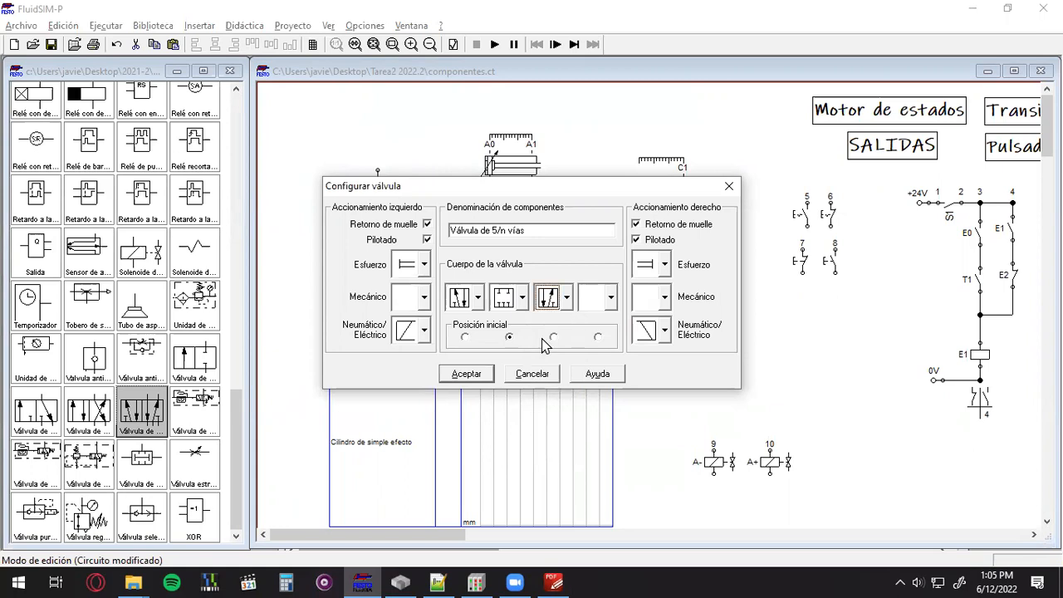
- Check the rest position in the assignment diagram, set the valve's initial position to the middle one and accept the configuration
key("alt+Tab")
key("alt+Tab")
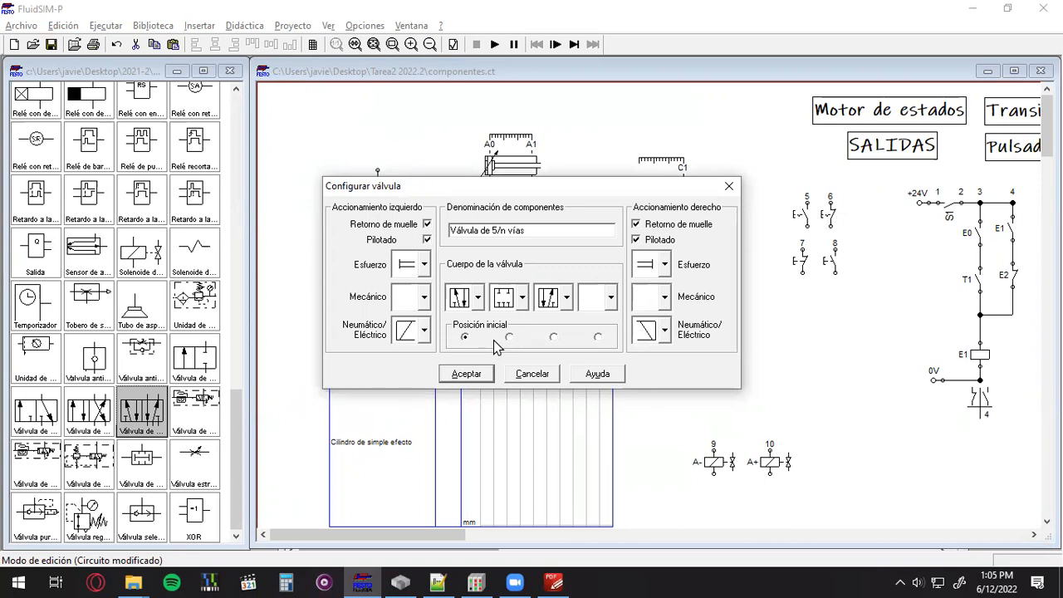
left_click(469, 375)
left_click(423, 328)
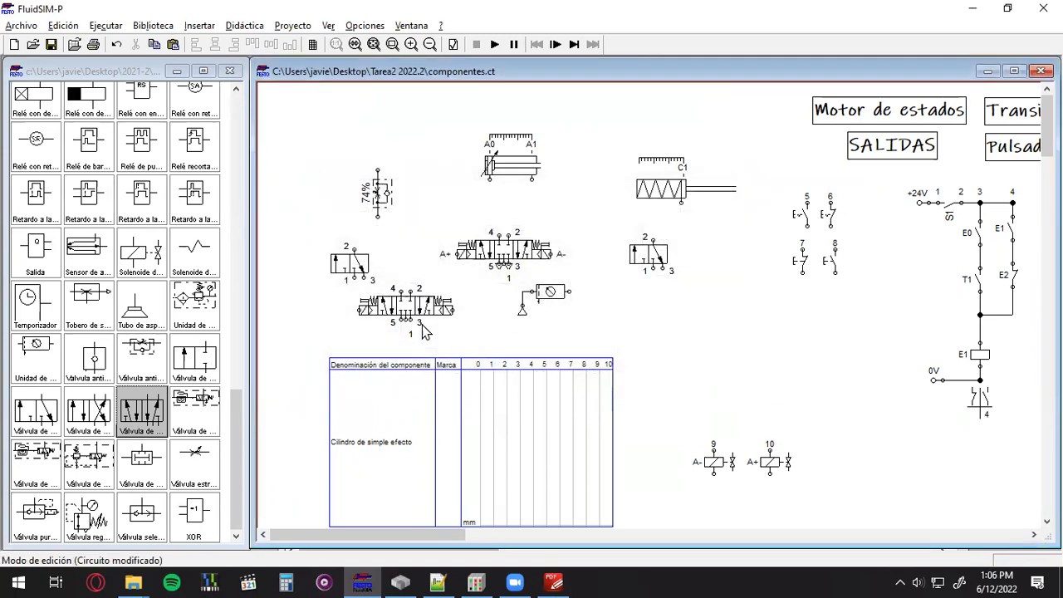
- Delete the newly configured 5/n-way valve above the state diagram
left_click(418, 316)
left_click(455, 336)
left_click(422, 312)
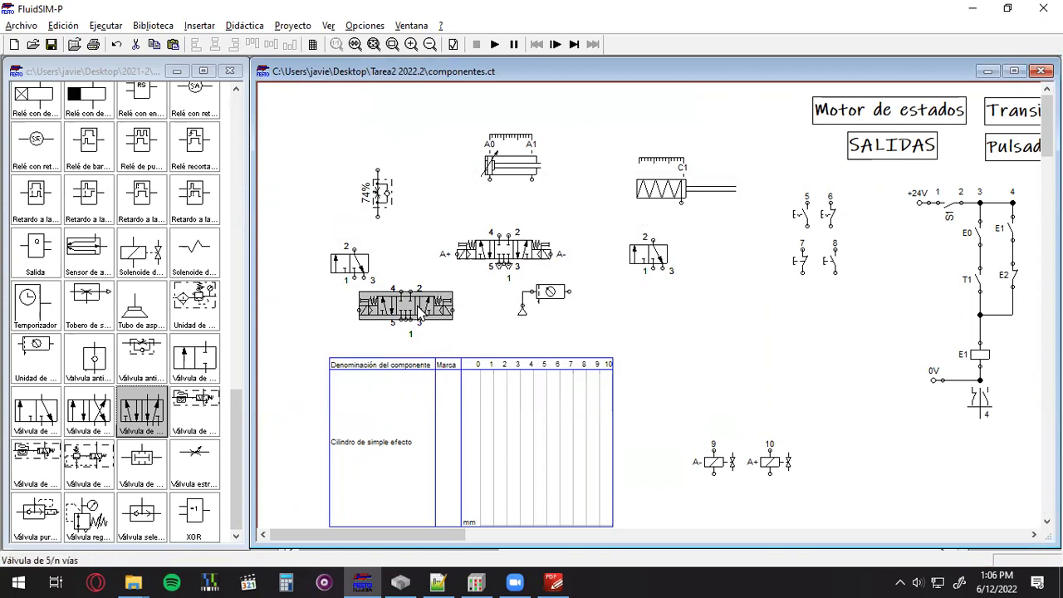
key("Delete")
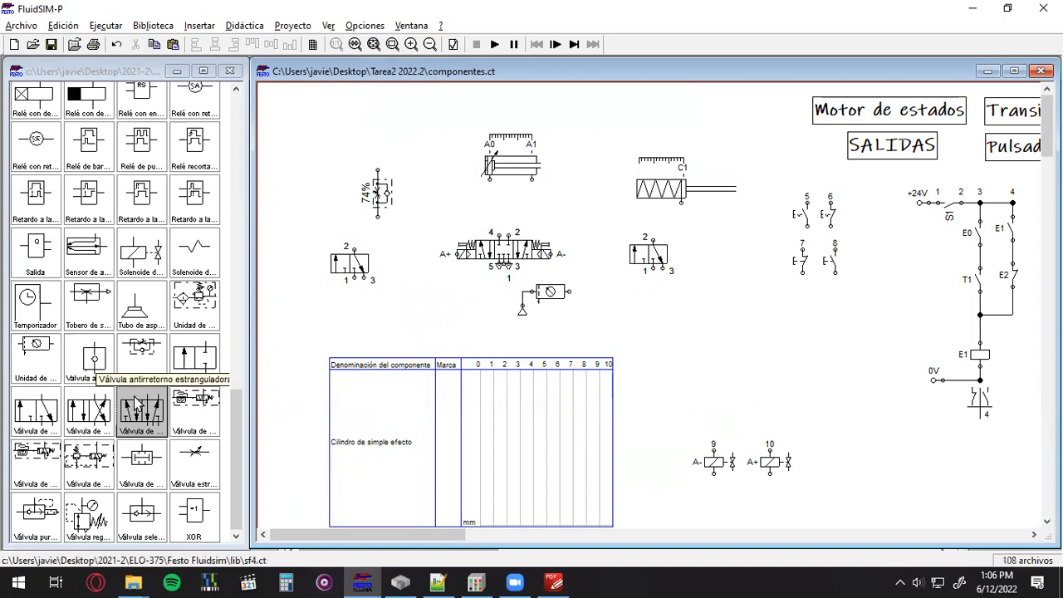
- Check cylinder 3A in the assignment diagram, place a 3/n-way valve below the existing one under the single-acting cylinder, then delete it
left_click(681, 192)
key("alt+Tab")
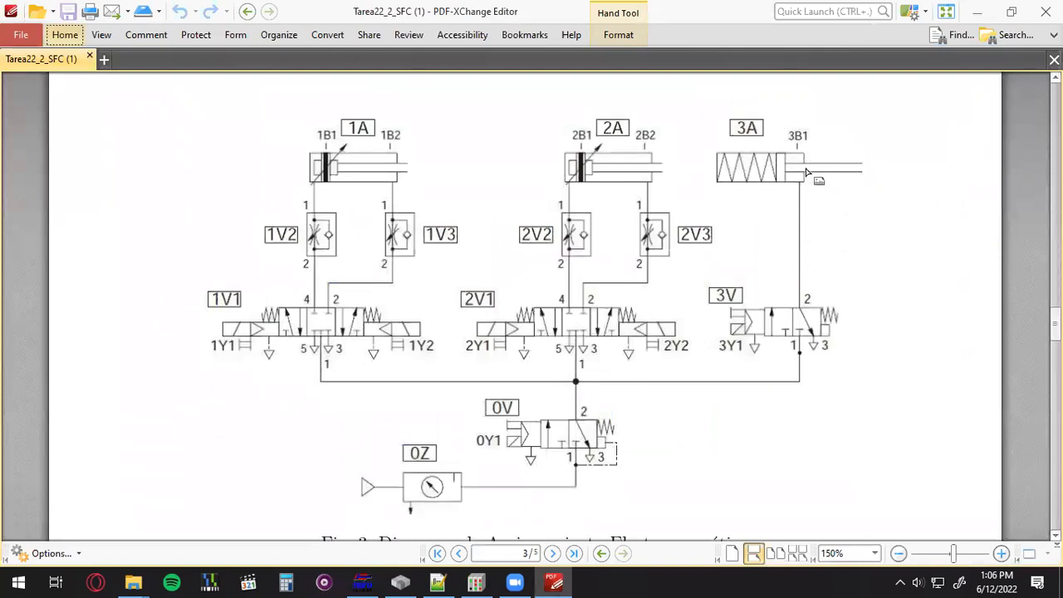
key("alt+Tab")
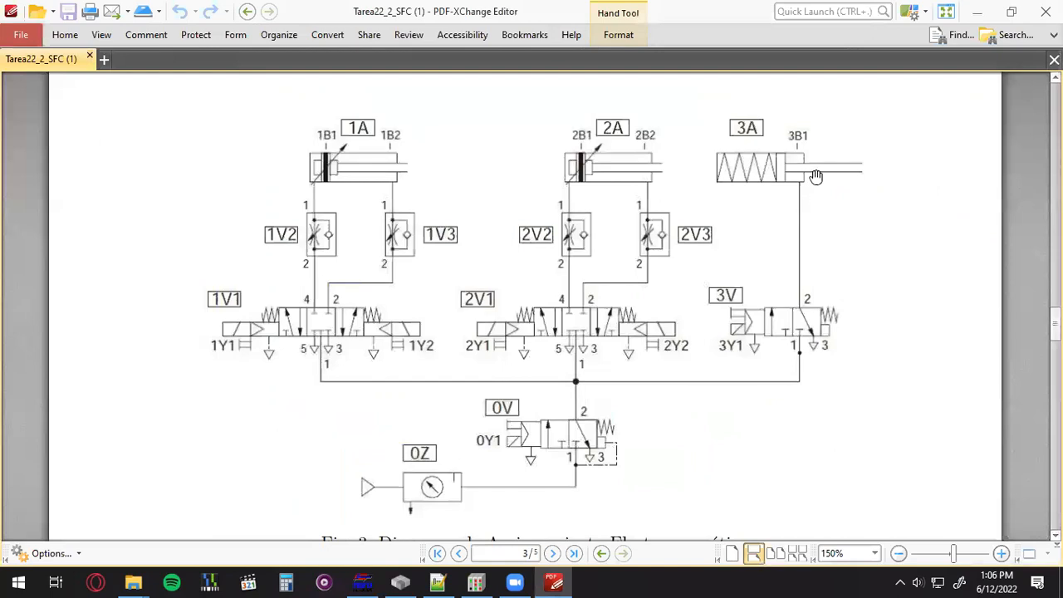
key("alt+Tab")
left_click_drag(47, 421, 688, 321)
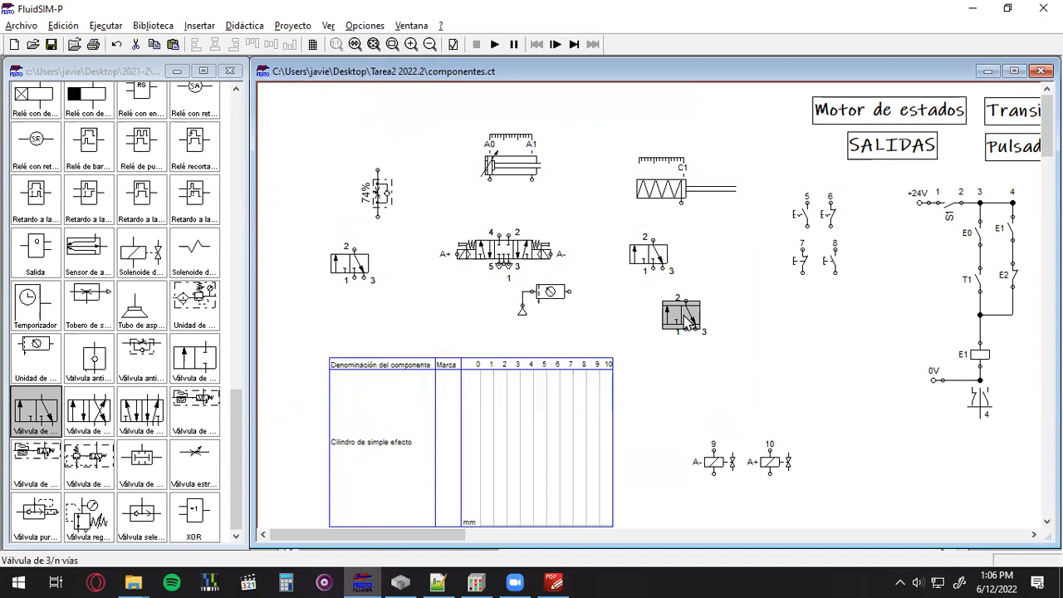
key("Delete")
- Examine the main valve 0V and service unit 0Z in the assignment's Fig. 3, then return to the FluidSIM circuit
key("alt+Tab")
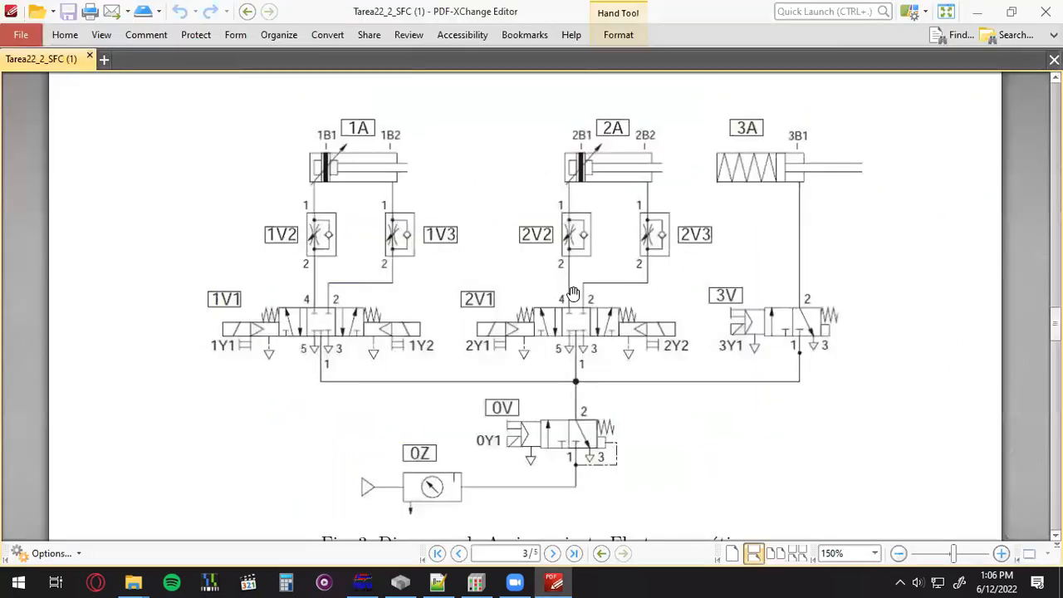
scroll(573, 295, "down", 2)
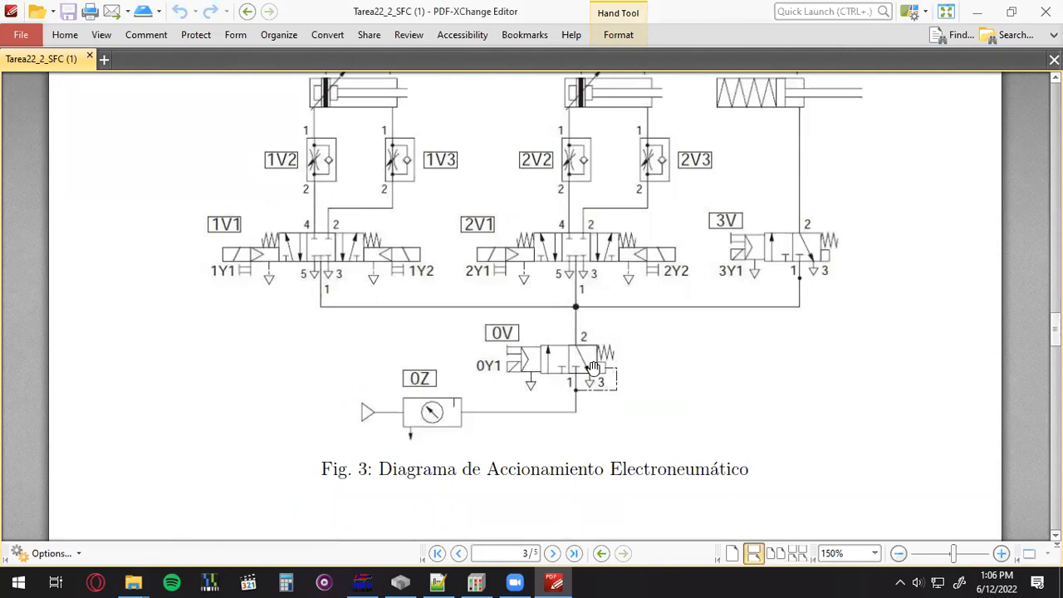
key("alt+Tab")
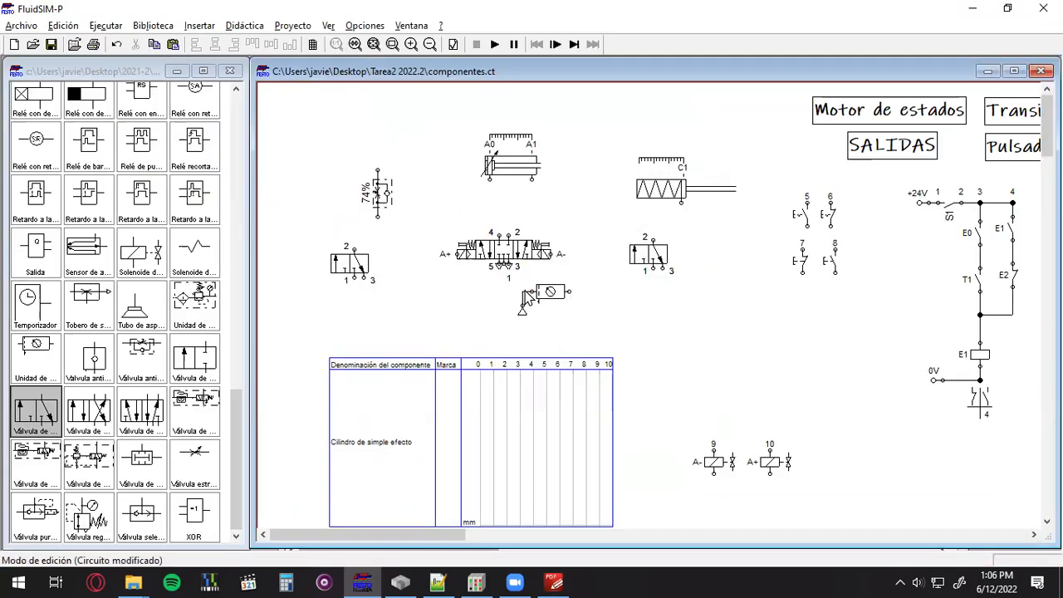
- Review the main valve 0V and service unit 0Z in the assignment's Fig. 3, then return to the FluidSIM circuit
key("alt+Tab")
key("alt")
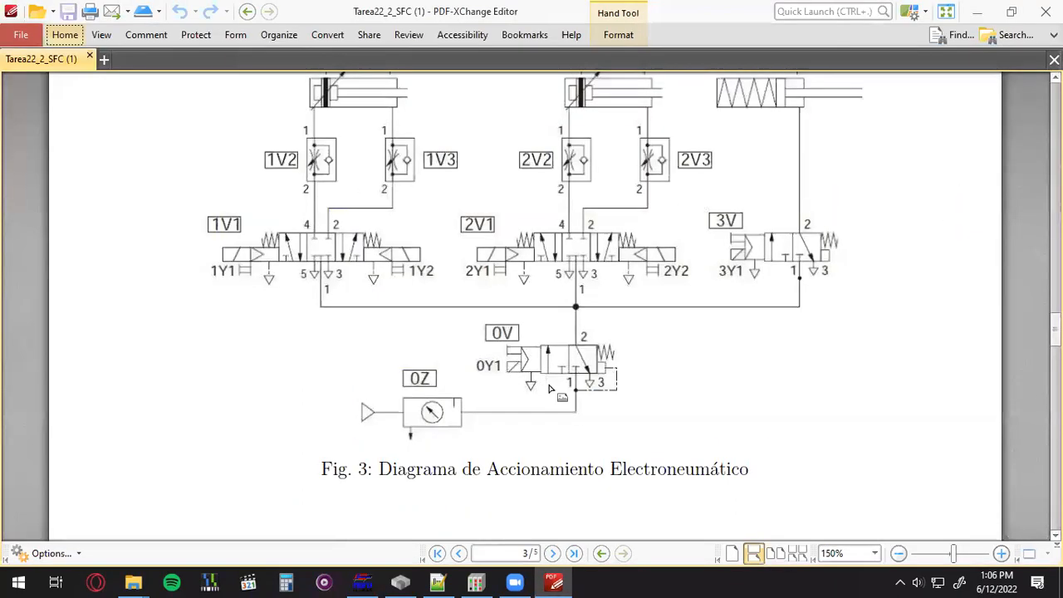
key("Return")
key("Escape")
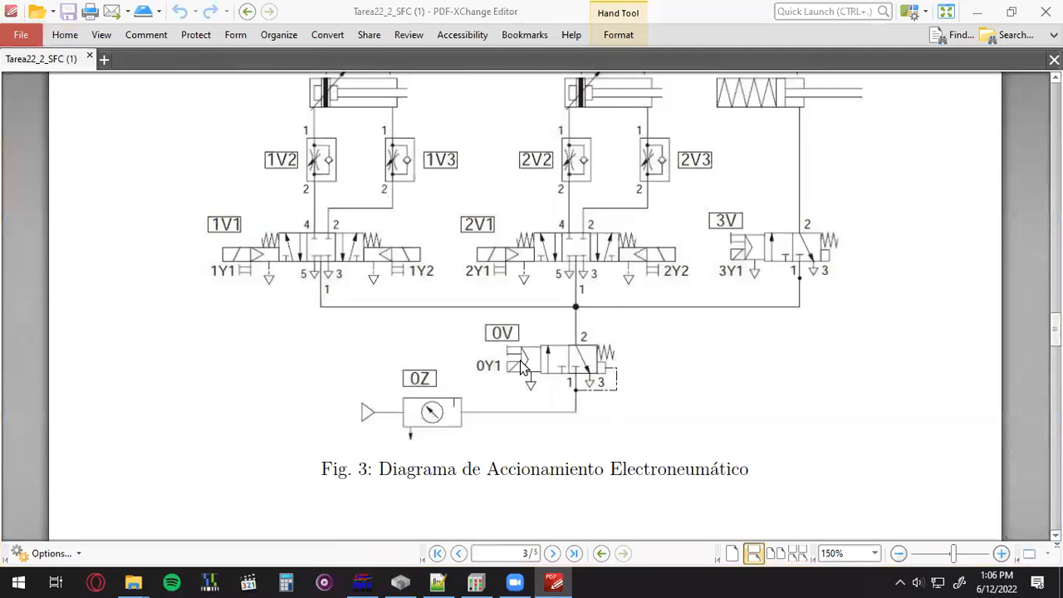
key("alt+Tab")
key("alt+Tab")
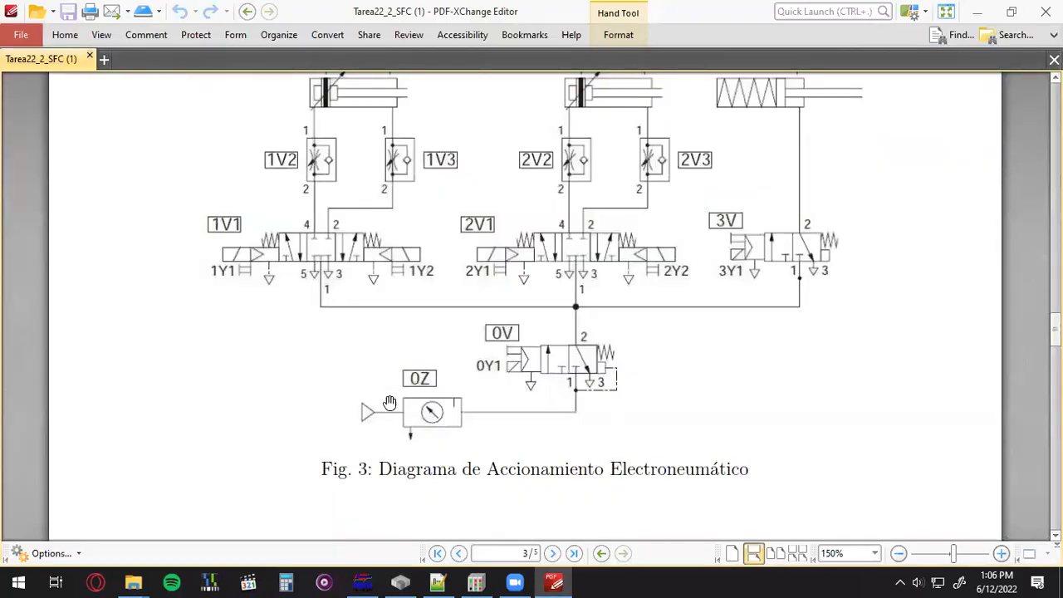
key("alt+Tab")
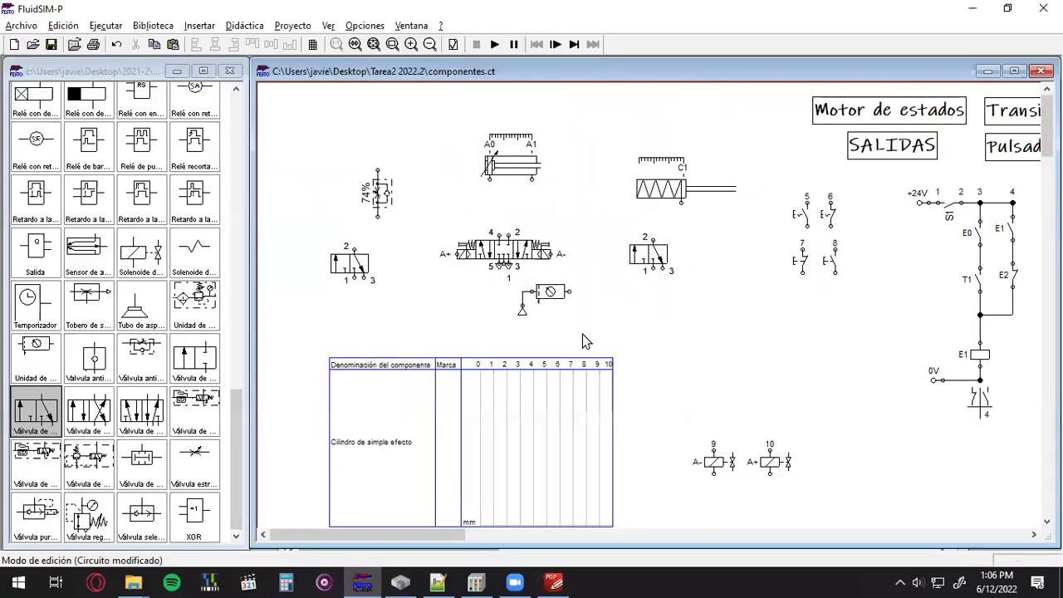
- Reposition the service unit with its air source below the 5/n-way valve and remove its trial connection to port 1
left_click(554, 300)
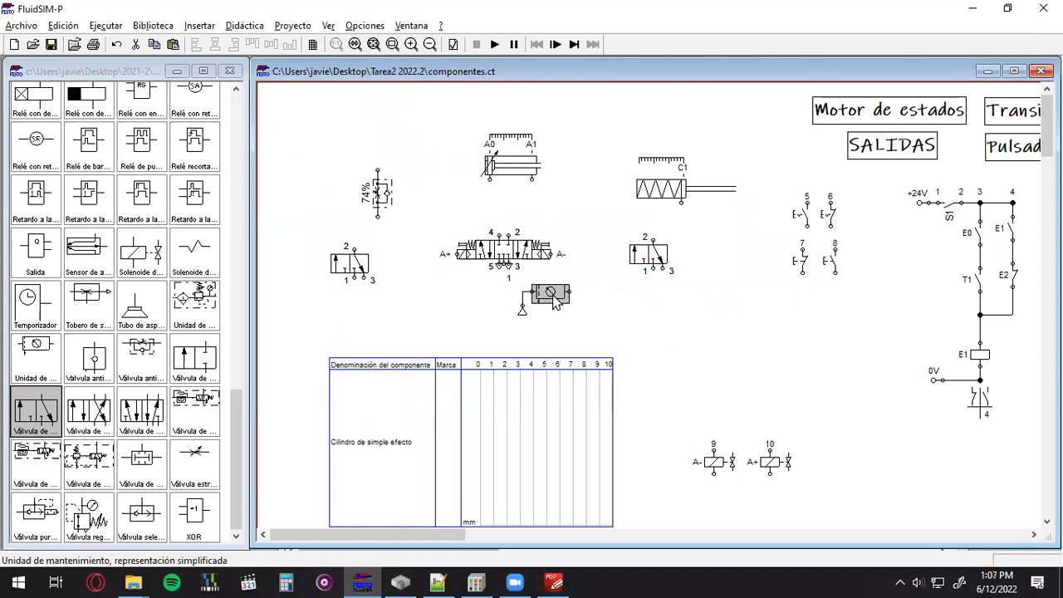
left_click_drag(555, 300, 554, 297)
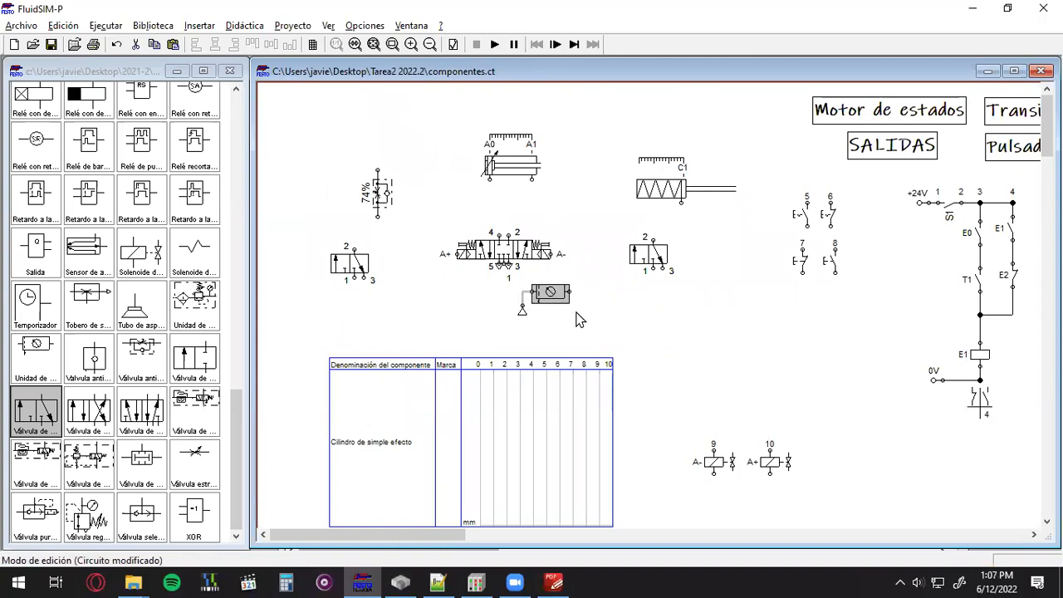
left_click_drag(591, 330, 482, 359)
left_click(586, 325)
left_click_drag(537, 330, 471, 329)
left_click(533, 319)
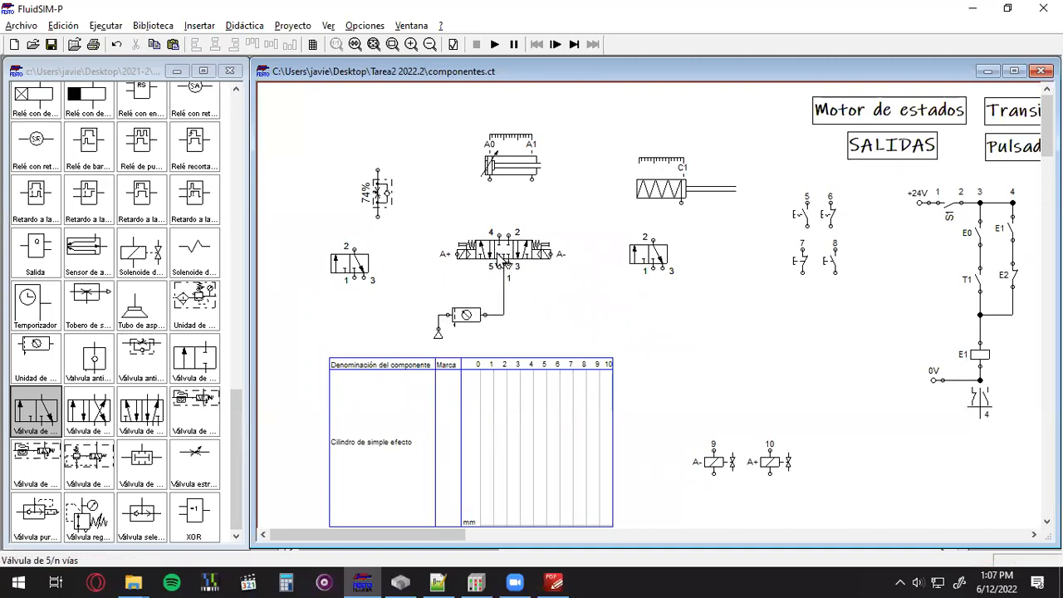
left_click_drag(503, 293, 504, 278)
- Find the state diagram component in the library and go back to the one already in the circuit
scroll(533, 344, "down", 2)
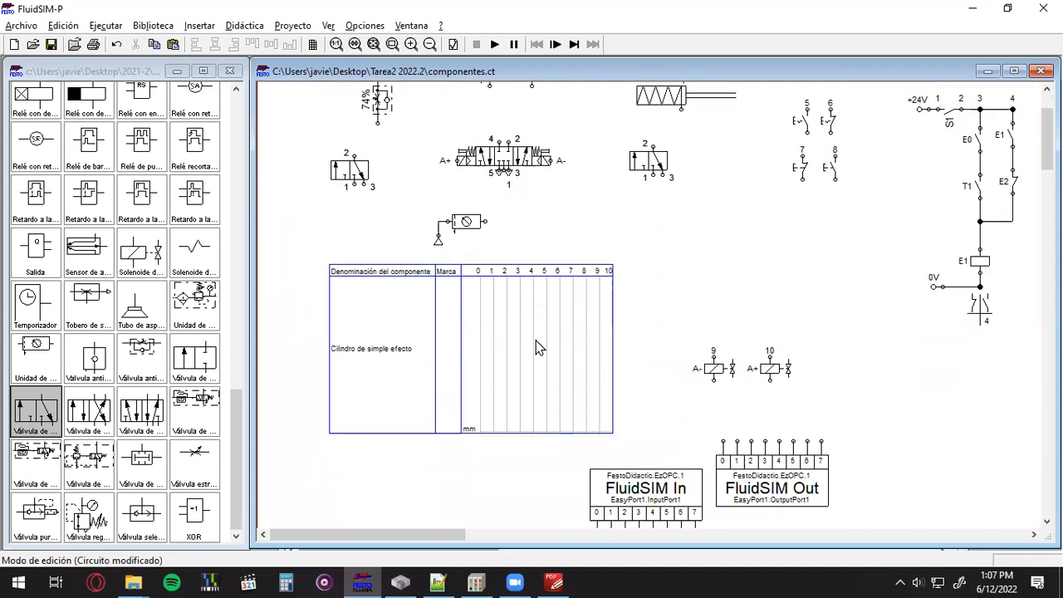
scroll(186, 320, "up", 10)
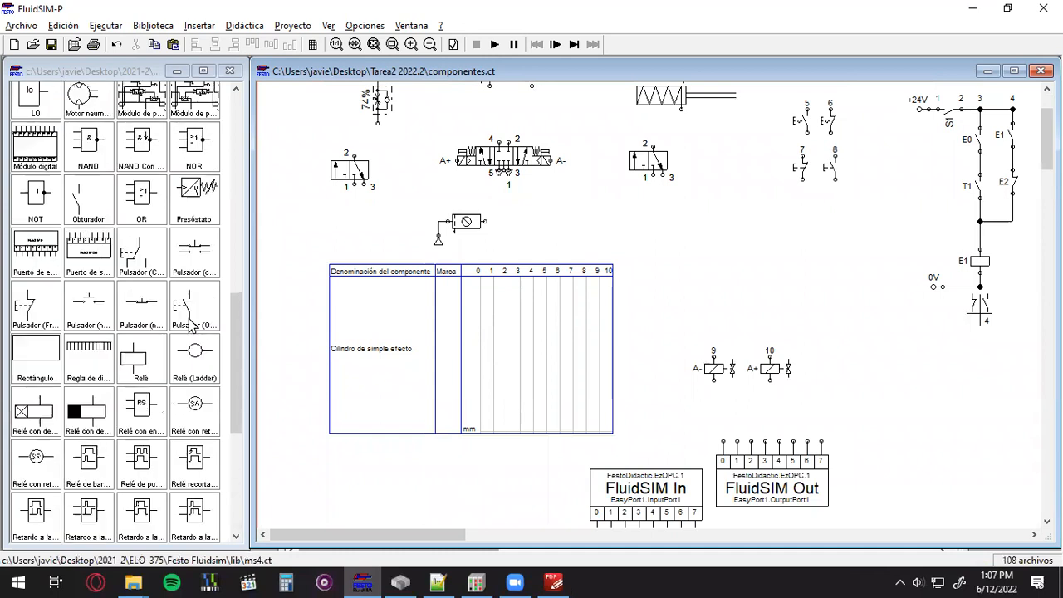
scroll(189, 324, "up", 7)
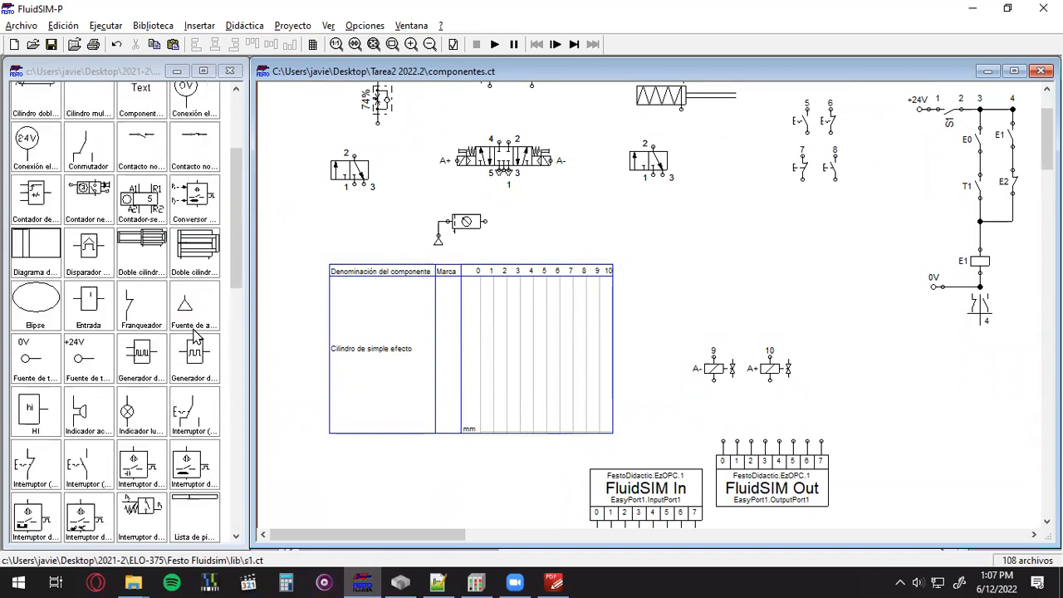
left_click(41, 256)
scroll(532, 220, "up", 3)
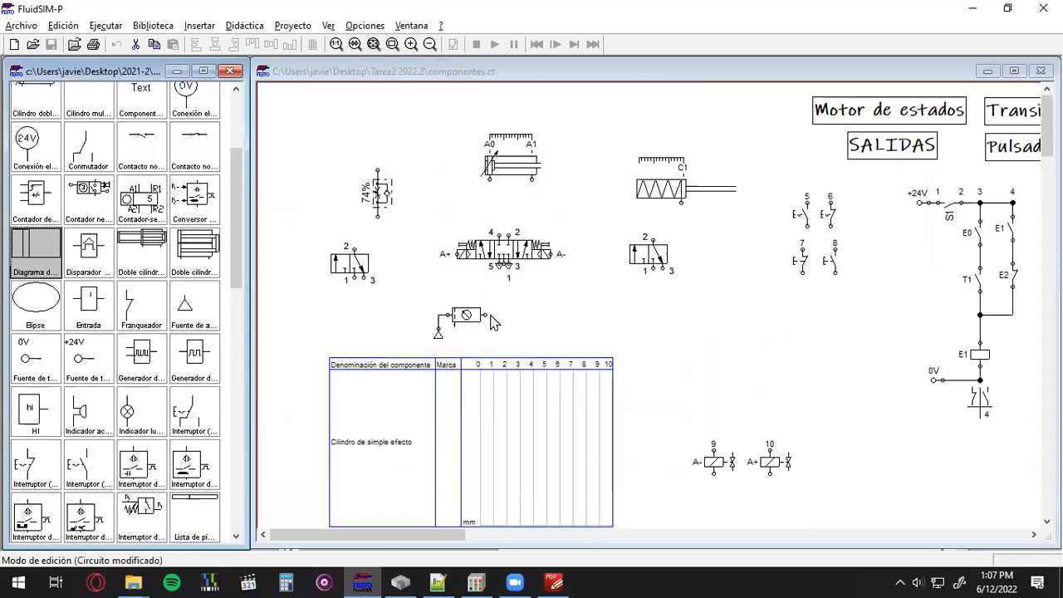
- Assign the double-acting cylinder and the single-acting cylinder to separate rows of the circuit's state diagram
left_click_drag(507, 175, 457, 418)
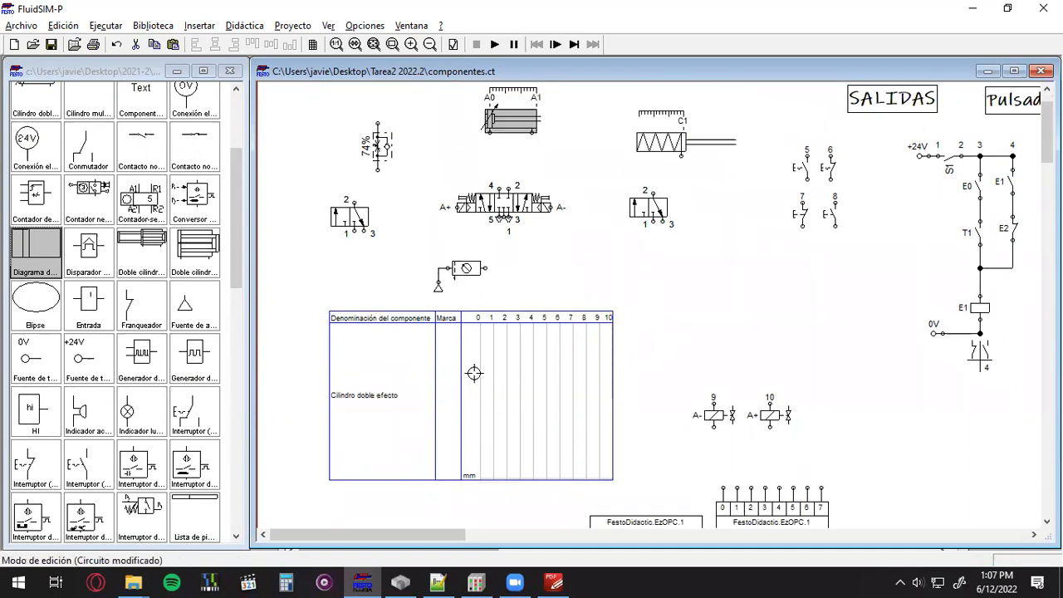
left_click_drag(445, 390, 447, 399)
left_click_drag(660, 145, 424, 416)
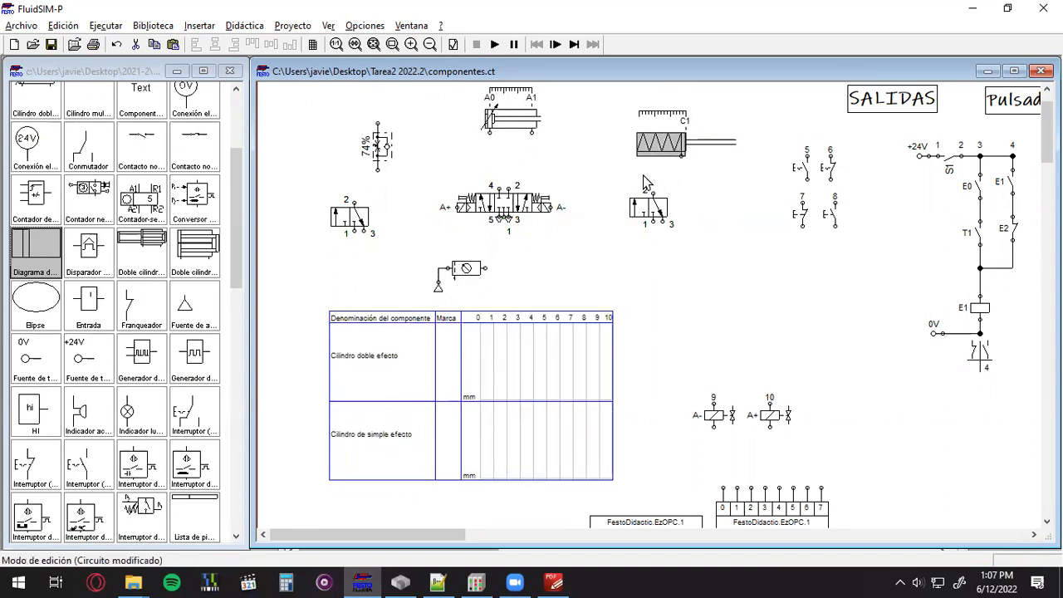
- Examine the group of pneumatic components and the electrical control section of the circuit
scroll(565, 431, "up", 2)
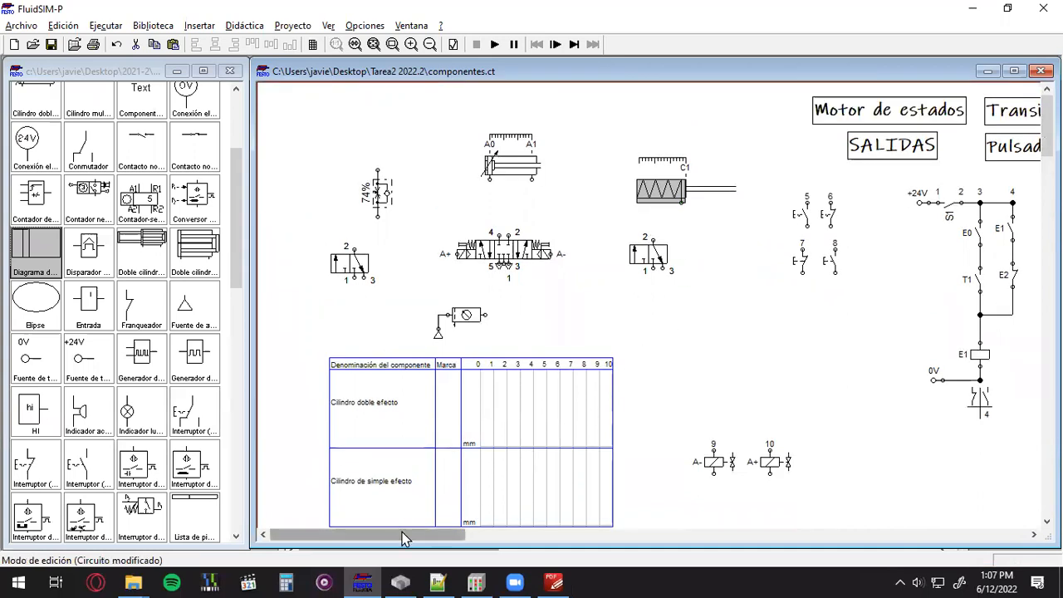
mouse_move(401, 534)
left_mouse_down()
mouse_move(497, 536)
mouse_move(389, 532)
left_mouse_up()
left_click_drag(328, 115, 755, 374)
left_click_drag(421, 531, 495, 541)
left_click_drag(427, 173, 707, 423)
left_click(705, 425)
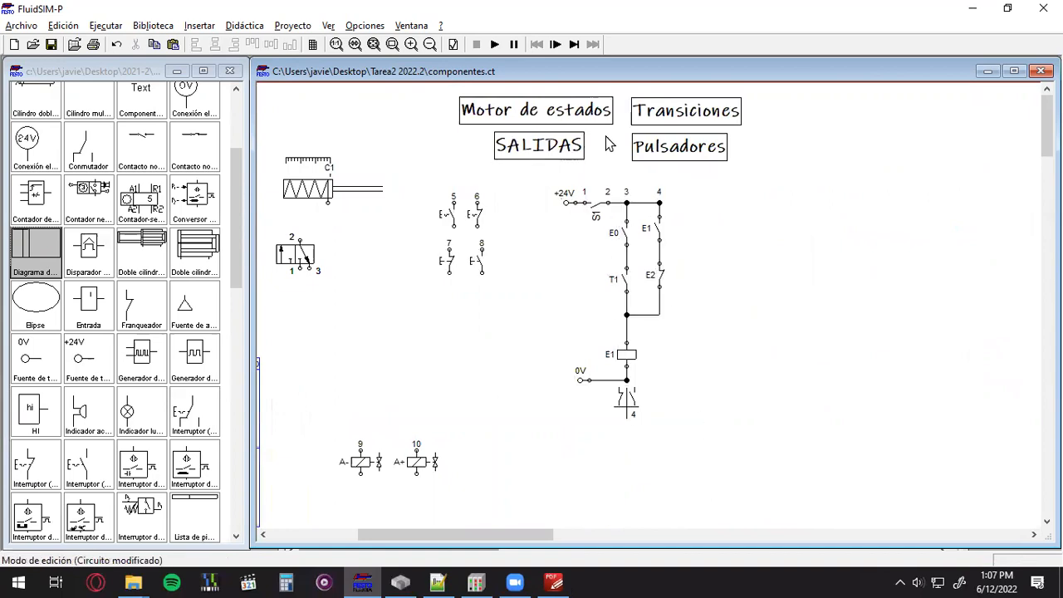
- Move the Pulsadores label to the free area beside the control circuit and centre SALIDAS beneath the Motor de estados and Transiciones labels
left_click_drag(677, 158, 864, 203)
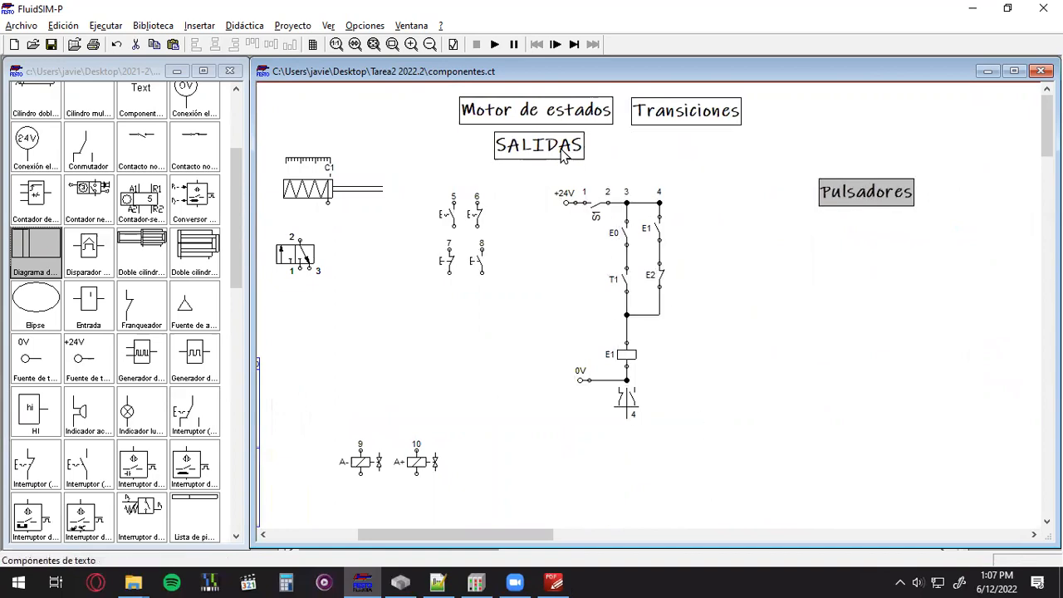
left_click_drag(563, 147, 652, 147)
left_click_drag(389, 93, 526, 131)
left_click(697, 116)
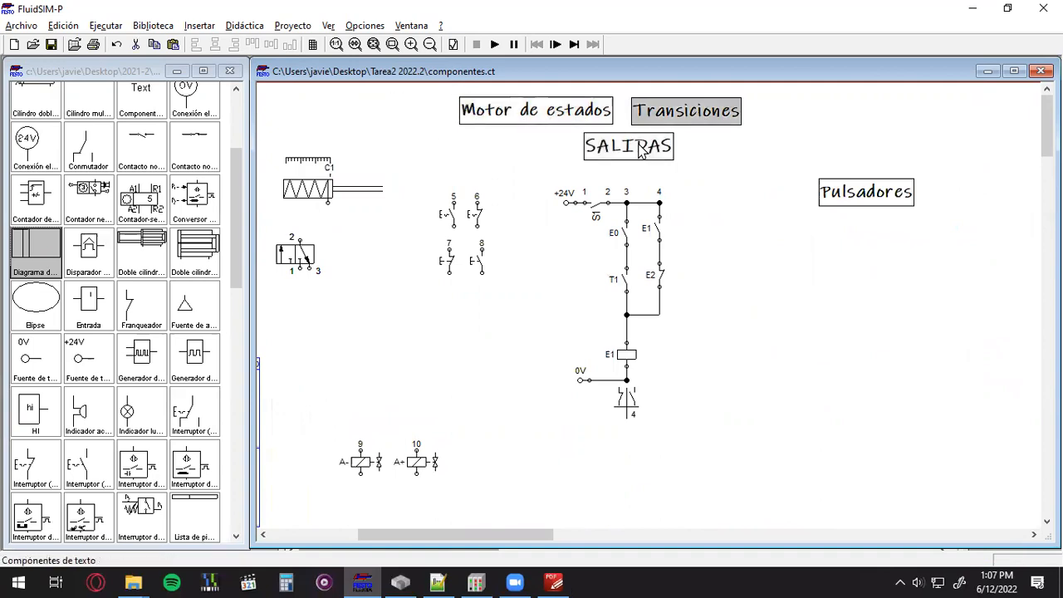
left_click(644, 147)
mouse_move(472, 532)
left_mouse_down()
mouse_move(433, 530)
mouse_move(486, 532)
left_mouse_up()
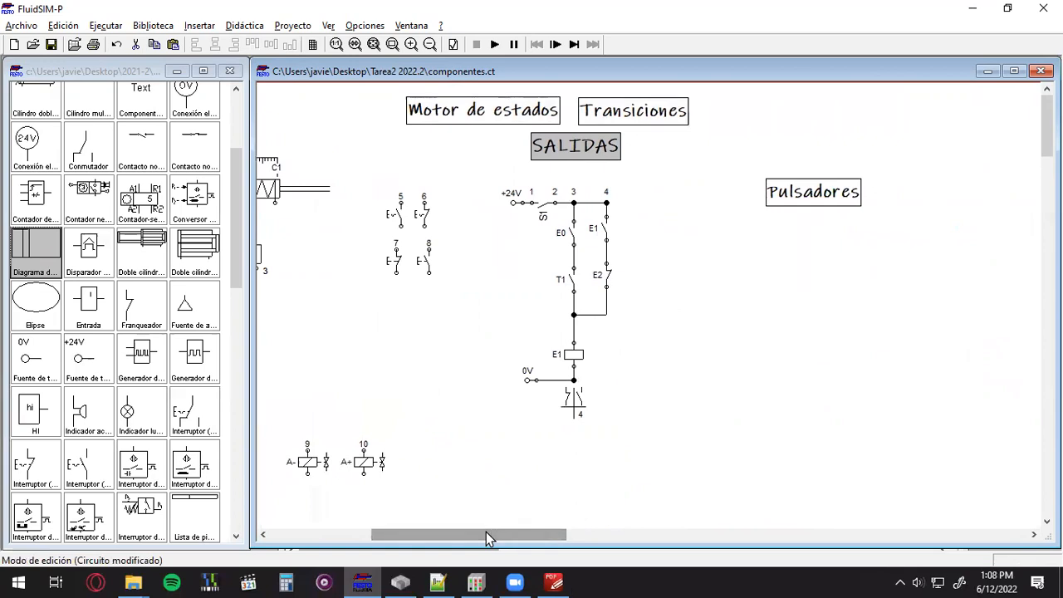
left_click_drag(490, 538, 463, 532)
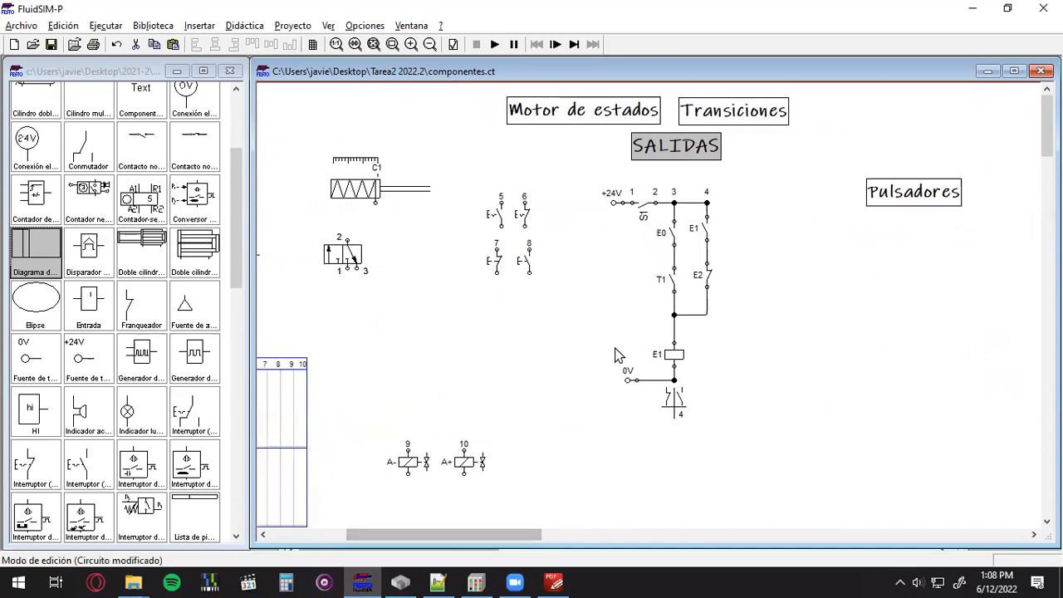
- Identify the +24V source in the control circuit and locate the 0V and +24V voltage sources in the library
left_click(615, 210)
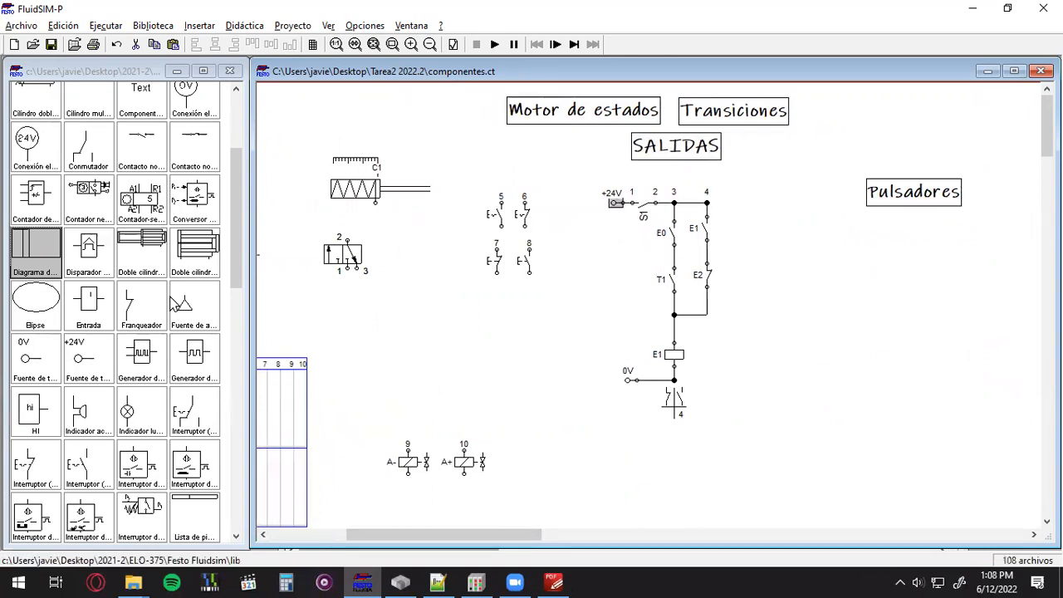
scroll(143, 312, "down", 2)
left_click(83, 256)
left_click(33, 268)
left_click(88, 255)
left_click(604, 273)
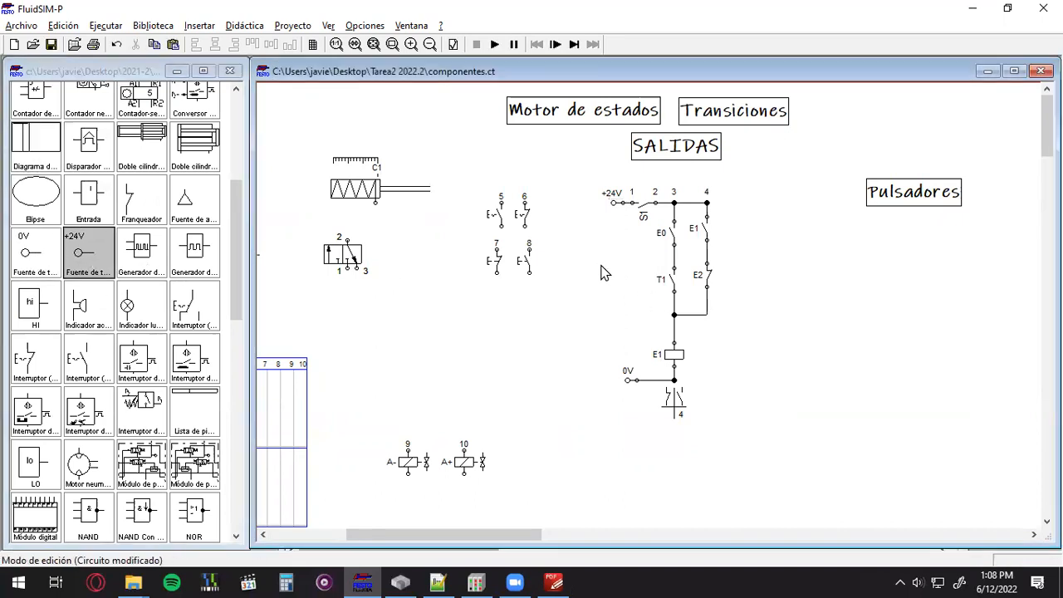
- Place a Franqueador contact and an Obturador contact side by side below the pushbuttons
left_click(705, 233)
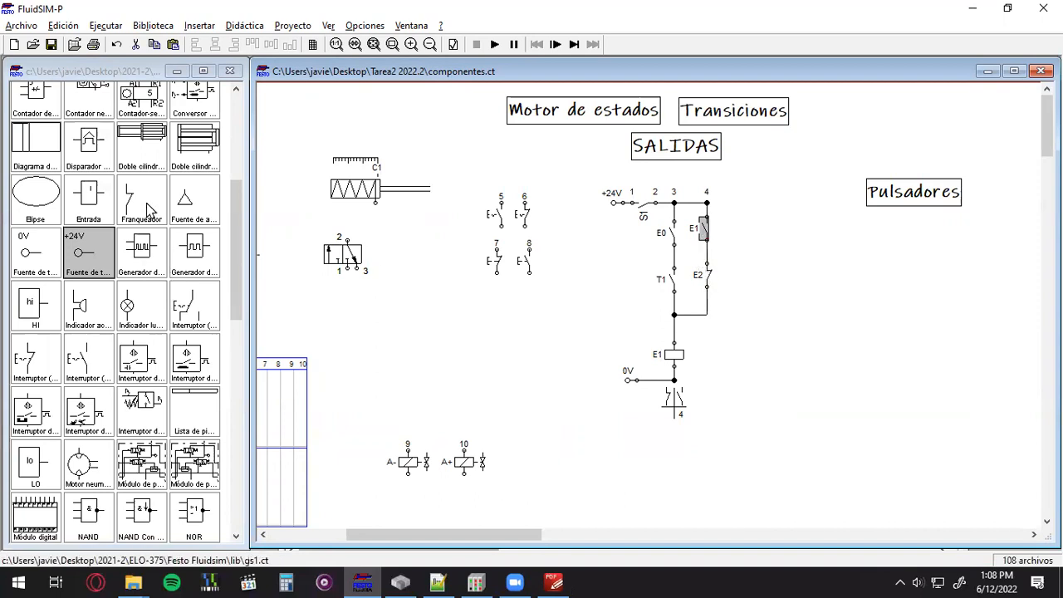
left_click_drag(143, 209, 481, 324)
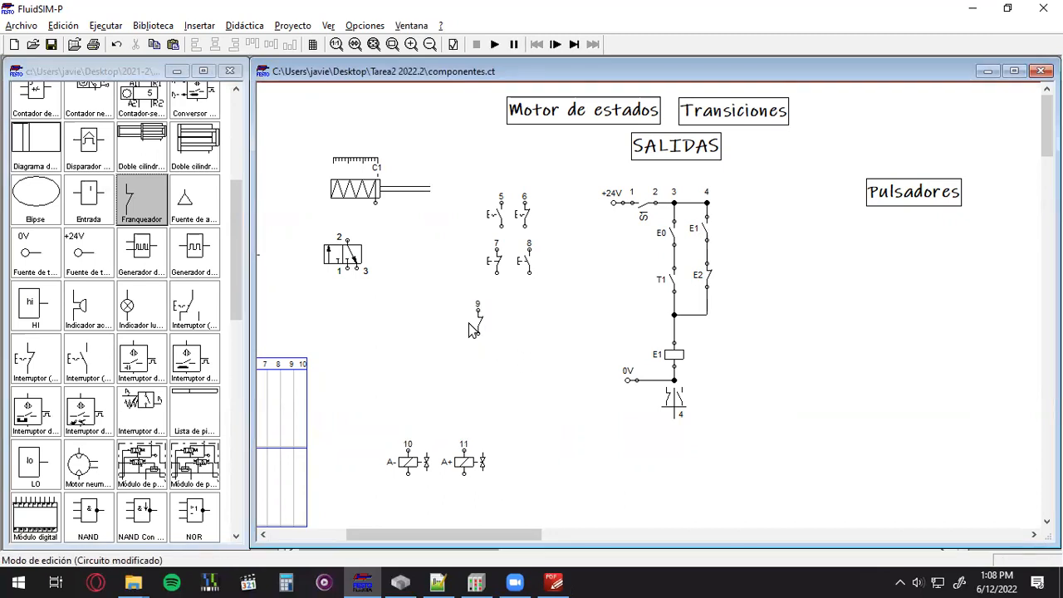
scroll(121, 291, "down", 4)
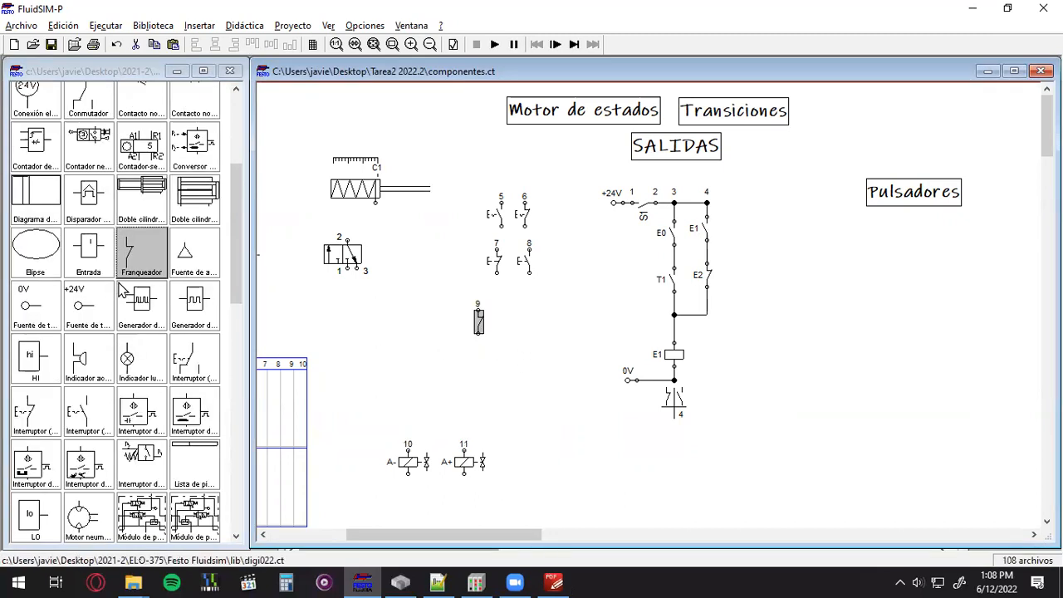
left_click_drag(88, 363, 506, 323)
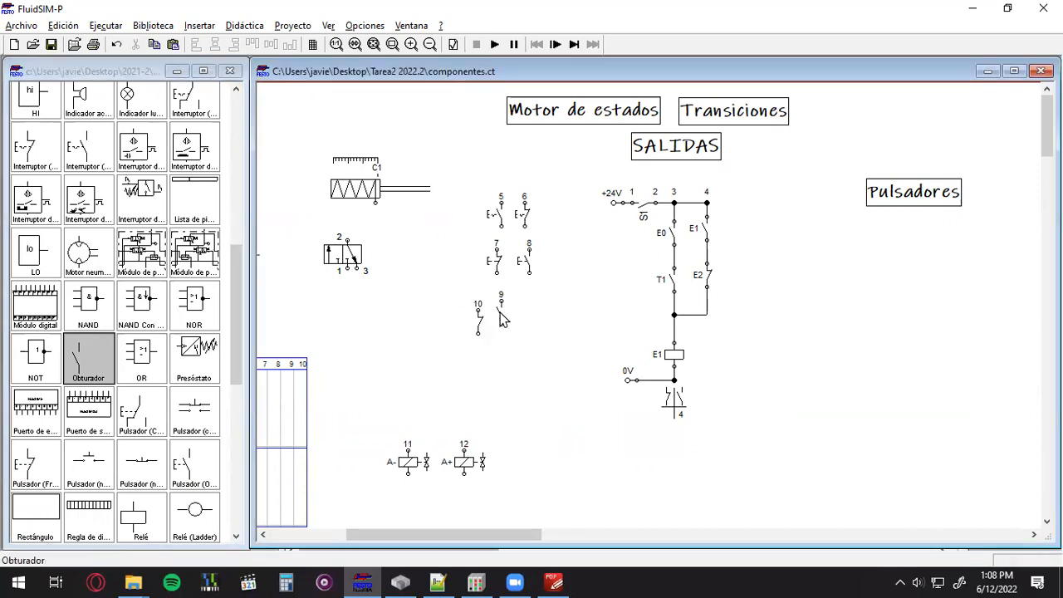
- Highlight the complete state E1 block in the control circuit, from its contacts down to the relay coil
left_click(673, 281)
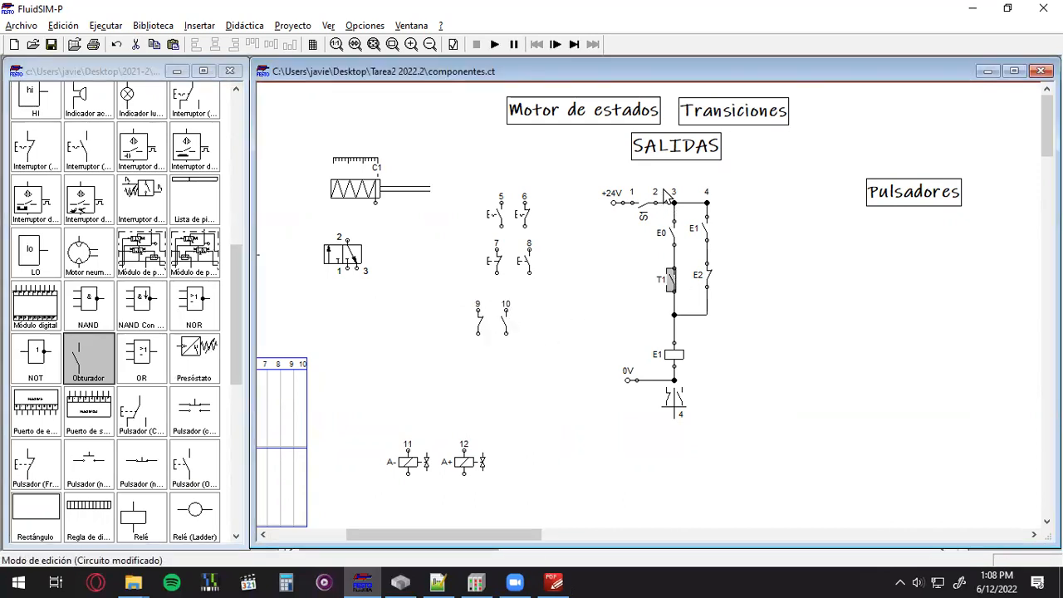
left_click_drag(661, 179, 762, 408)
left_click(764, 361)
left_click_drag(661, 176, 748, 399)
left_click(769, 375)
left_click_drag(664, 181, 756, 416)
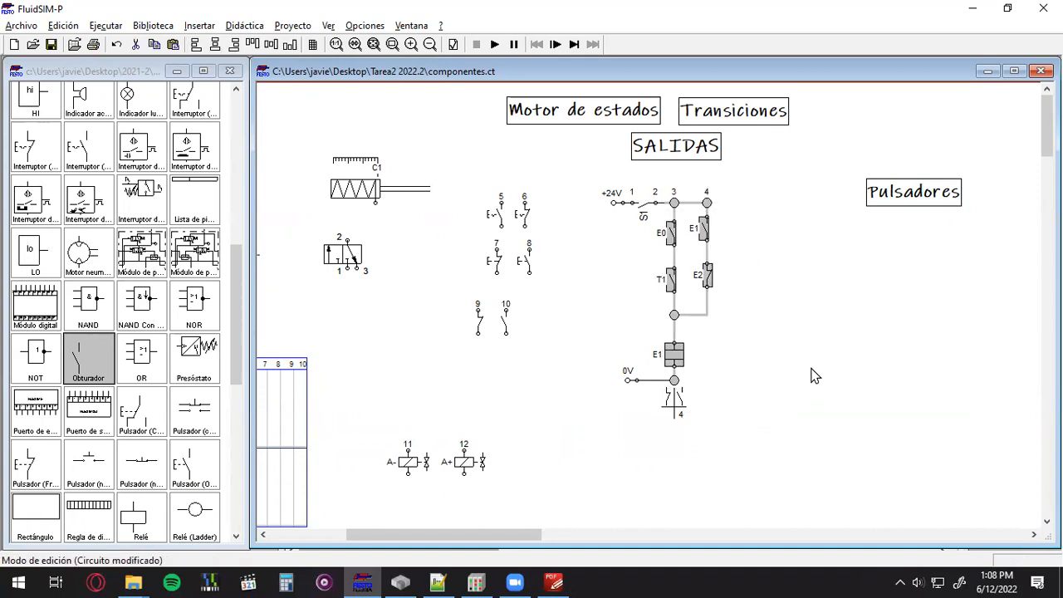
left_click(812, 374)
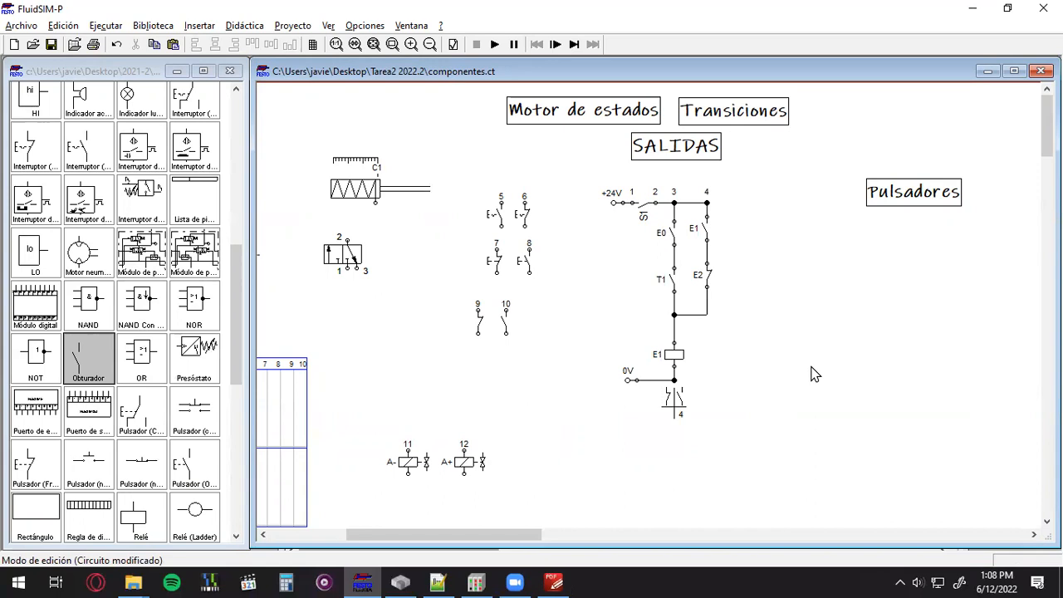
- Trace the state logic through contacts E0 and T1, the self-holding contact E1, contact E2 and the relay coil E1
left_click(675, 236)
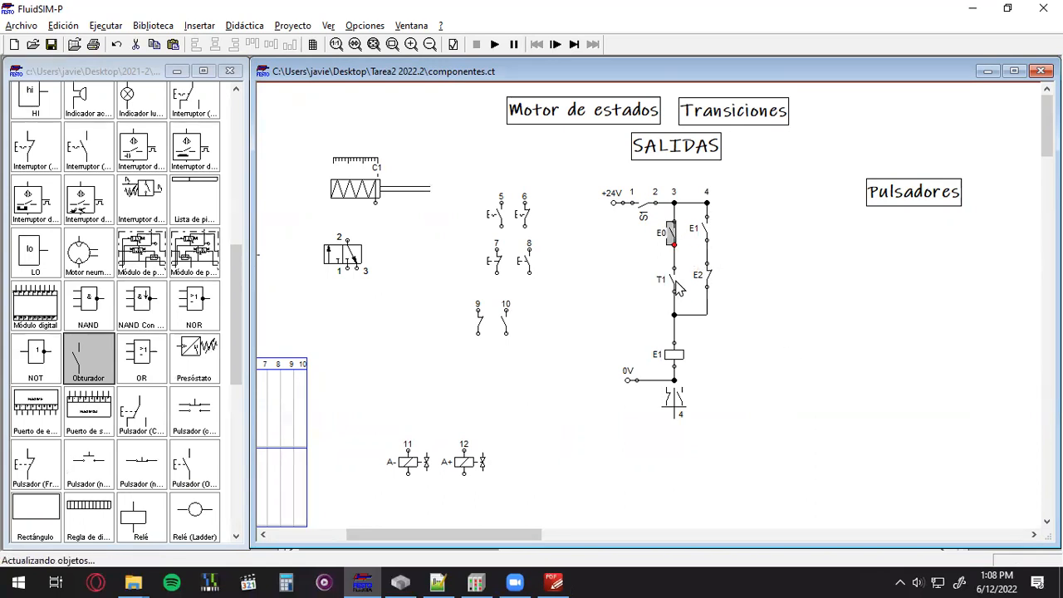
left_click(674, 355)
left_click(671, 236)
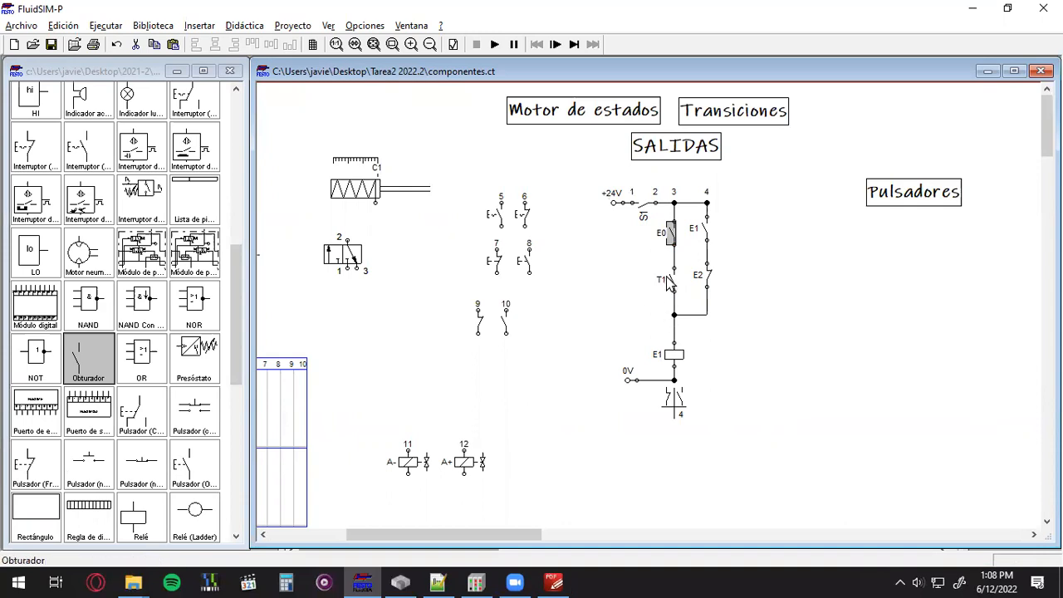
left_click(672, 282)
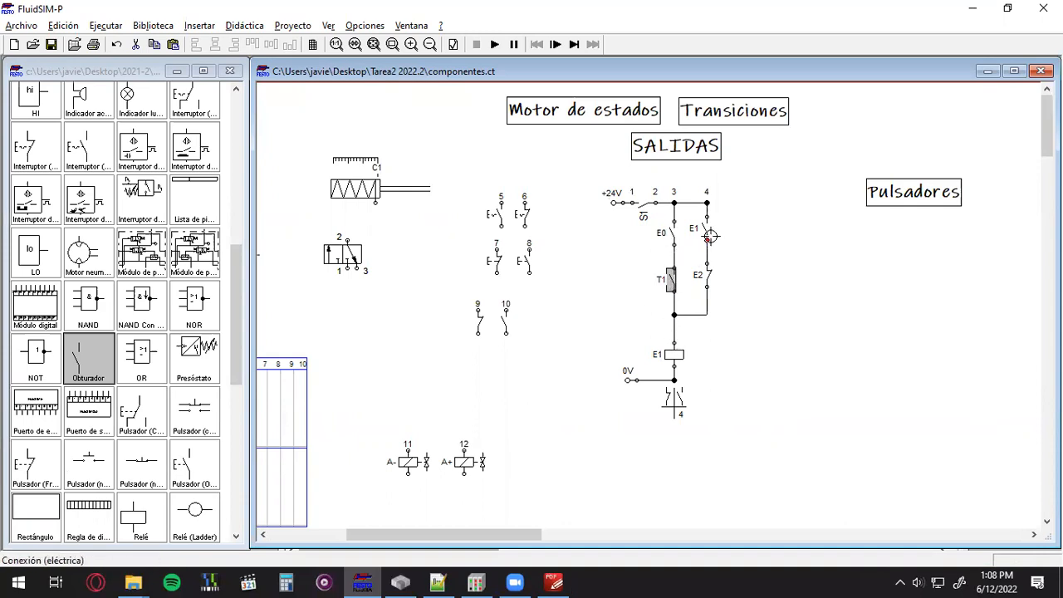
left_click(674, 356)
left_click(704, 236)
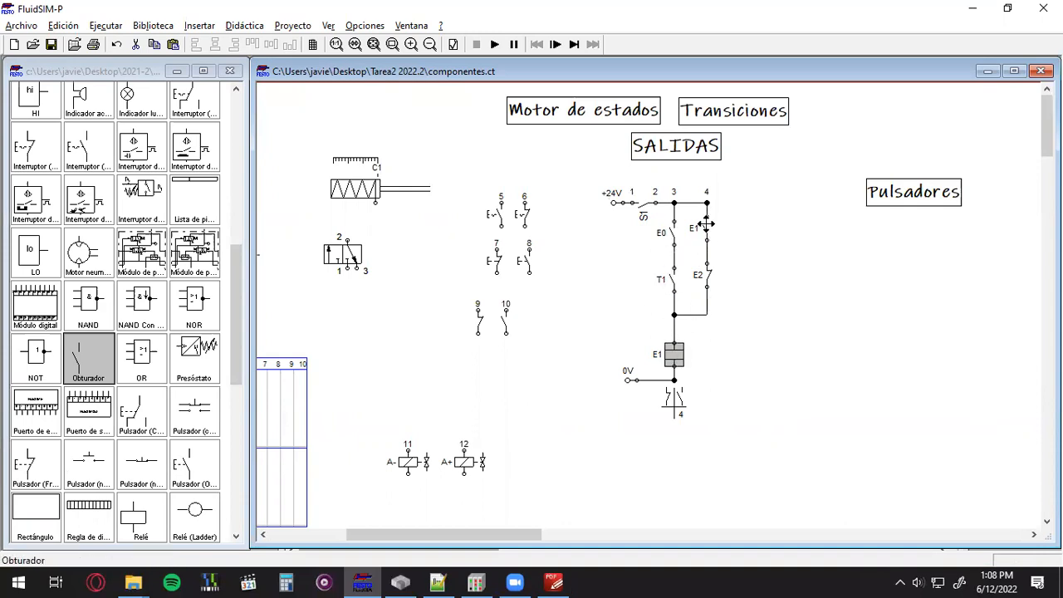
left_click(676, 358)
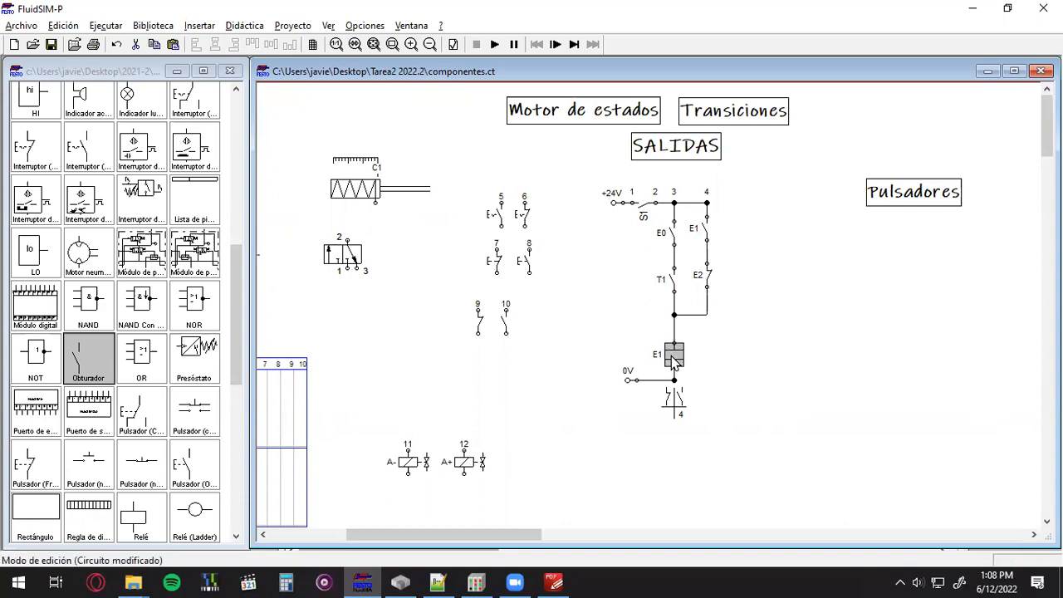
left_click(707, 276)
left_click(598, 303)
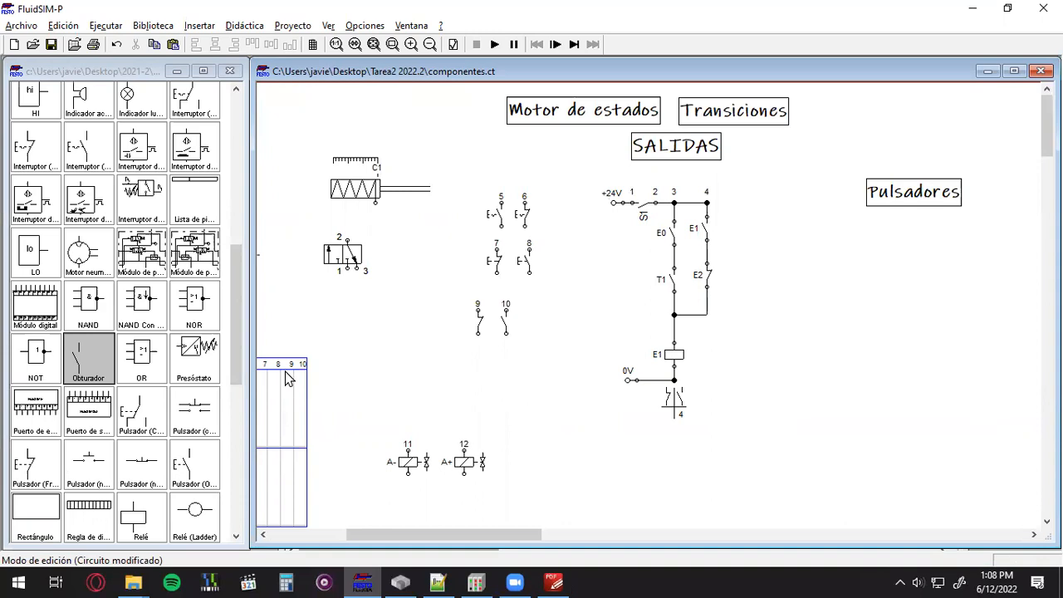
- Place a Relé coil from the library in the free space between the loose contacts and the E1 relay
left_click(656, 372)
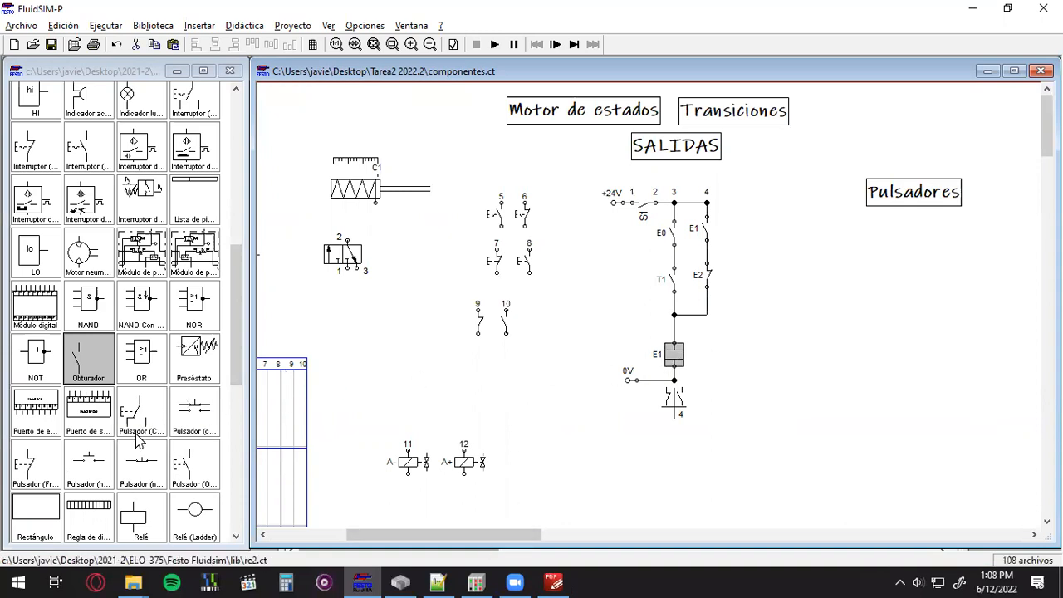
scroll(160, 469, "down", 1)
left_click_drag(542, 375, 567, 349)
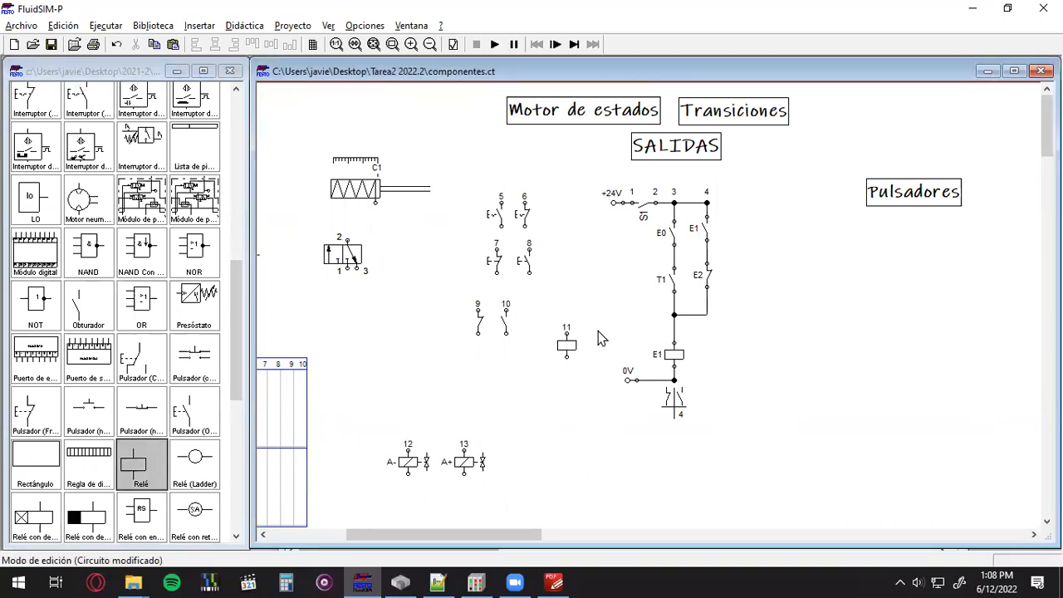